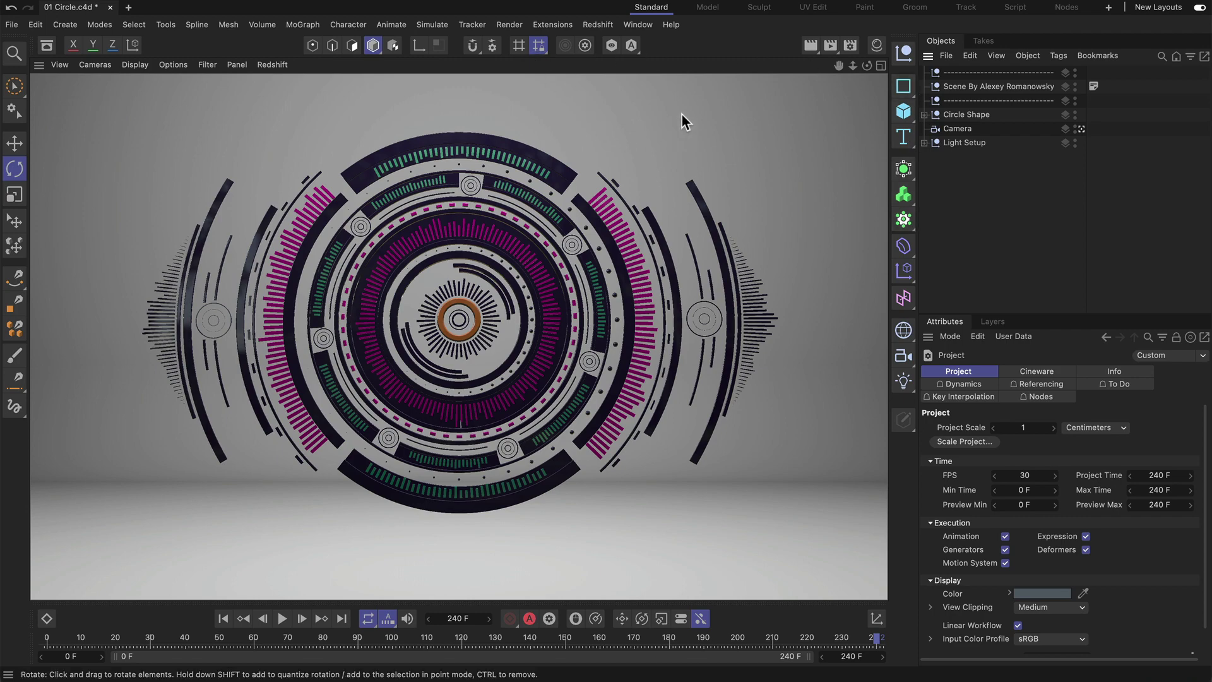
- Open the Command Manager from Window > Customization and move its window down-left
left_click(639, 26)
mouse_move(663, 42)
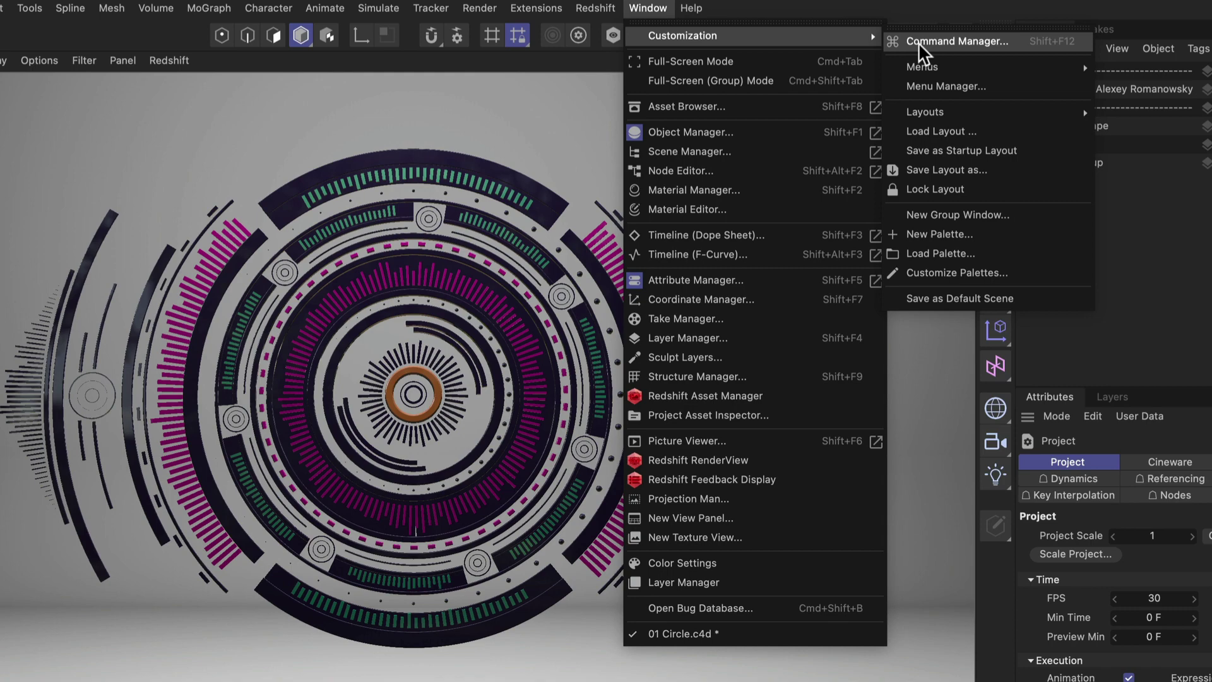
left_click(922, 41)
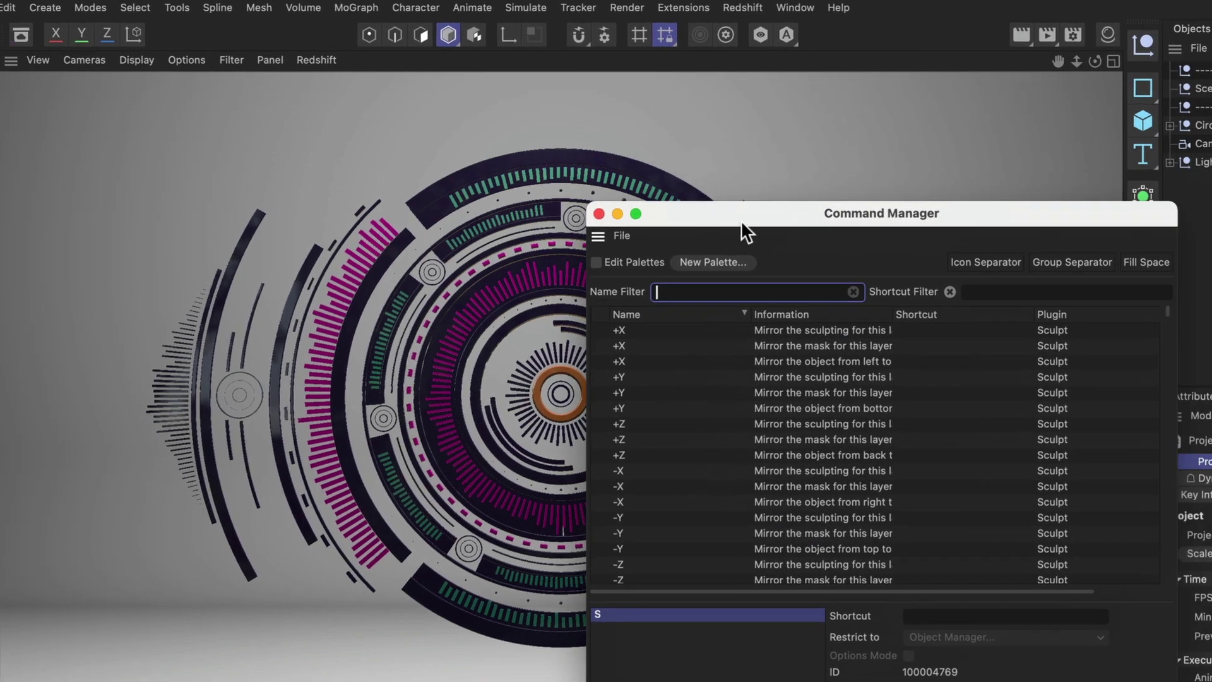
left_click_drag(740, 220, 673, 313)
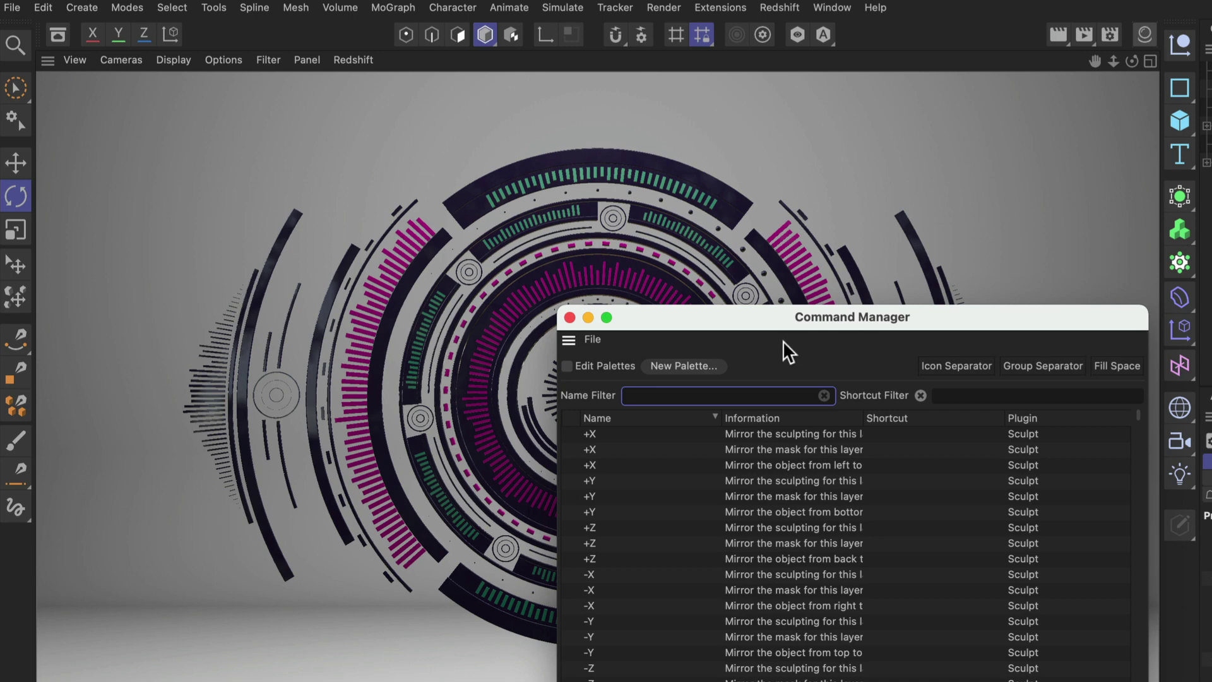
- Turn on Edit Palettes and test dragging an icon in the top toolbar
left_click(566, 367)
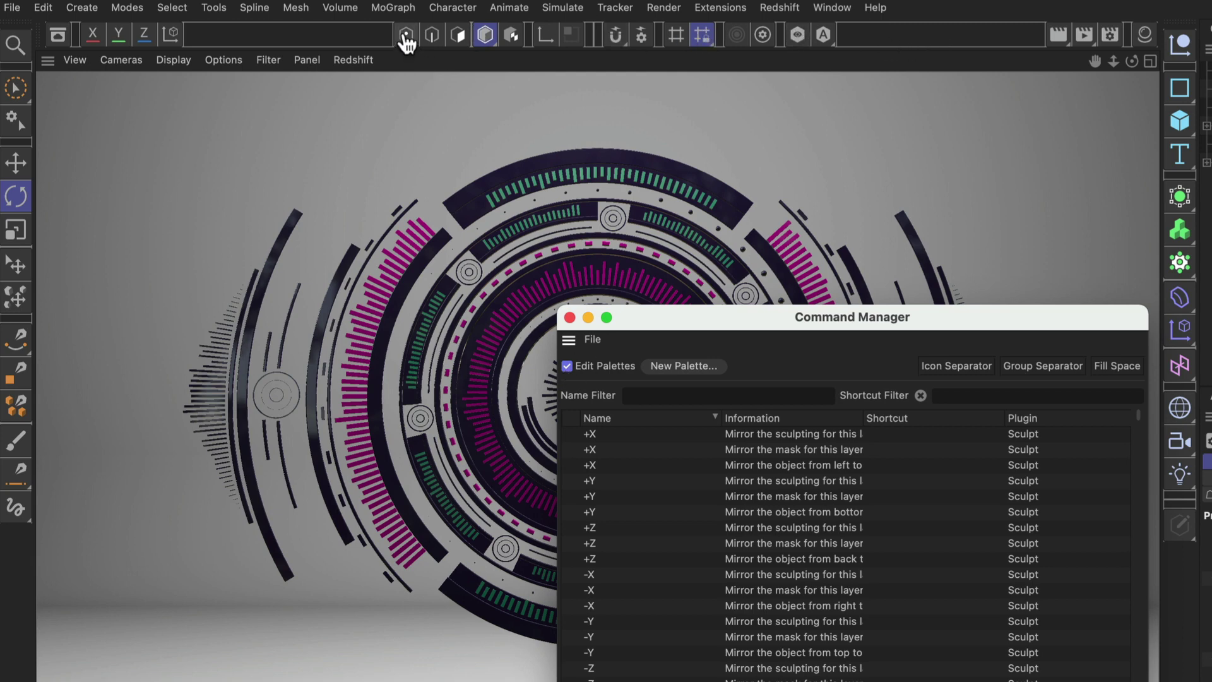
mouse_move(408, 44)
left_mouse_down()
mouse_move(440, 43)
mouse_move(396, 33)
mouse_move(405, 44)
left_mouse_up()
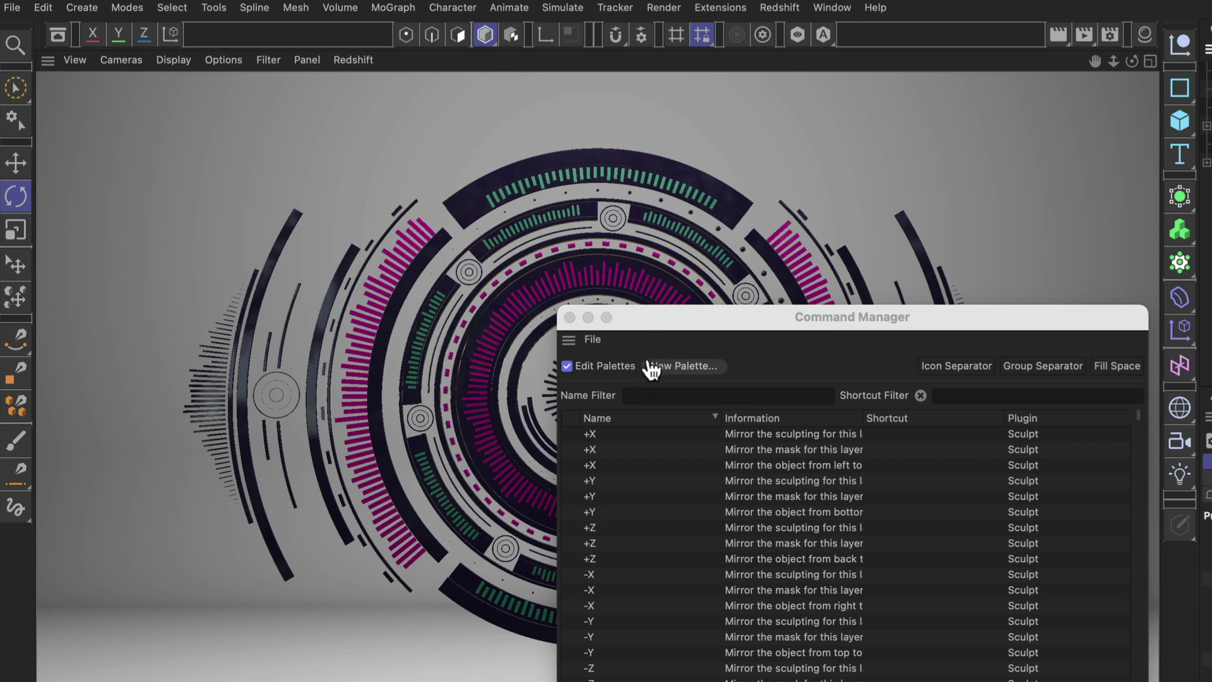
- Create a new empty palette, move it lower over the viewport and resize it wider and shorter
left_click(687, 365)
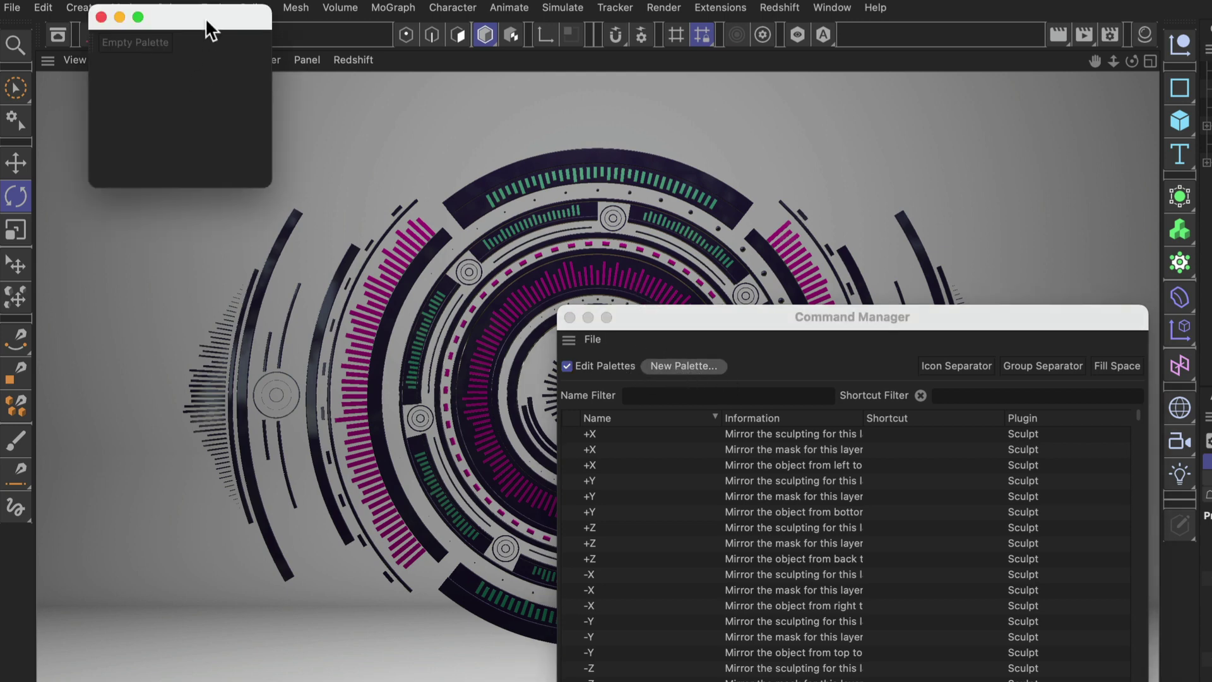
left_click_drag(206, 18, 202, 294)
left_click_drag(262, 458, 503, 387)
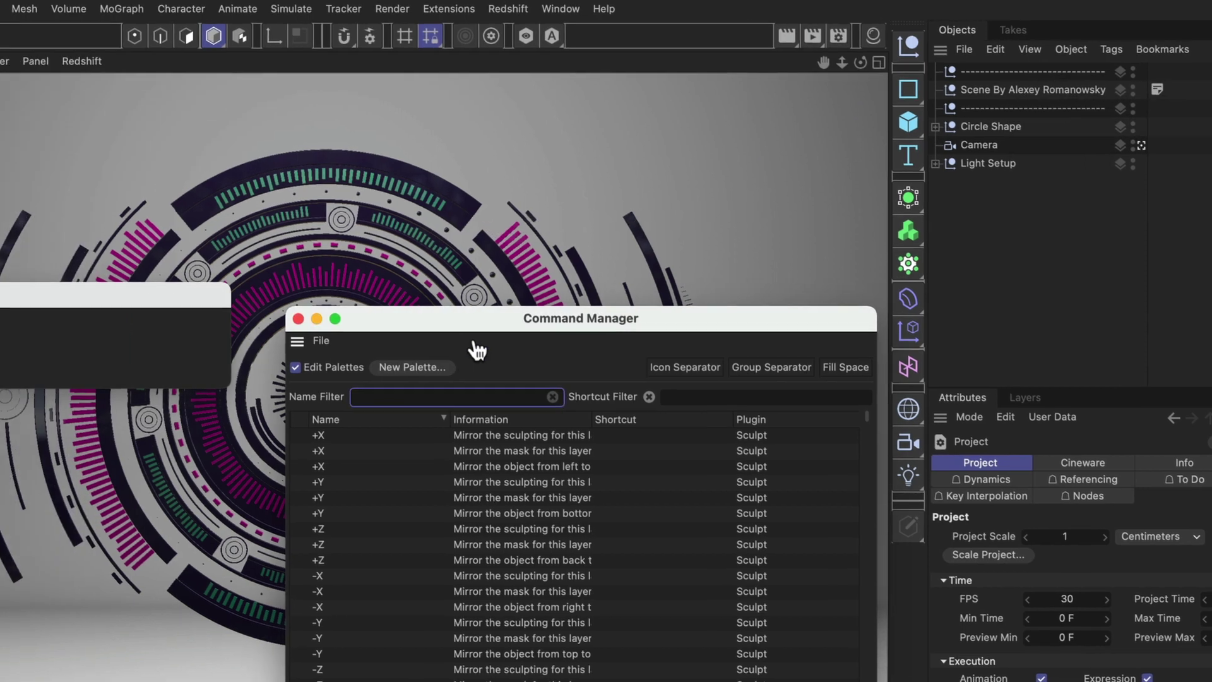
- Filter for 'reset tran' and 'scrol', adding Reset Transform and Object Manager Scroll To Selection
left_click(281, 397)
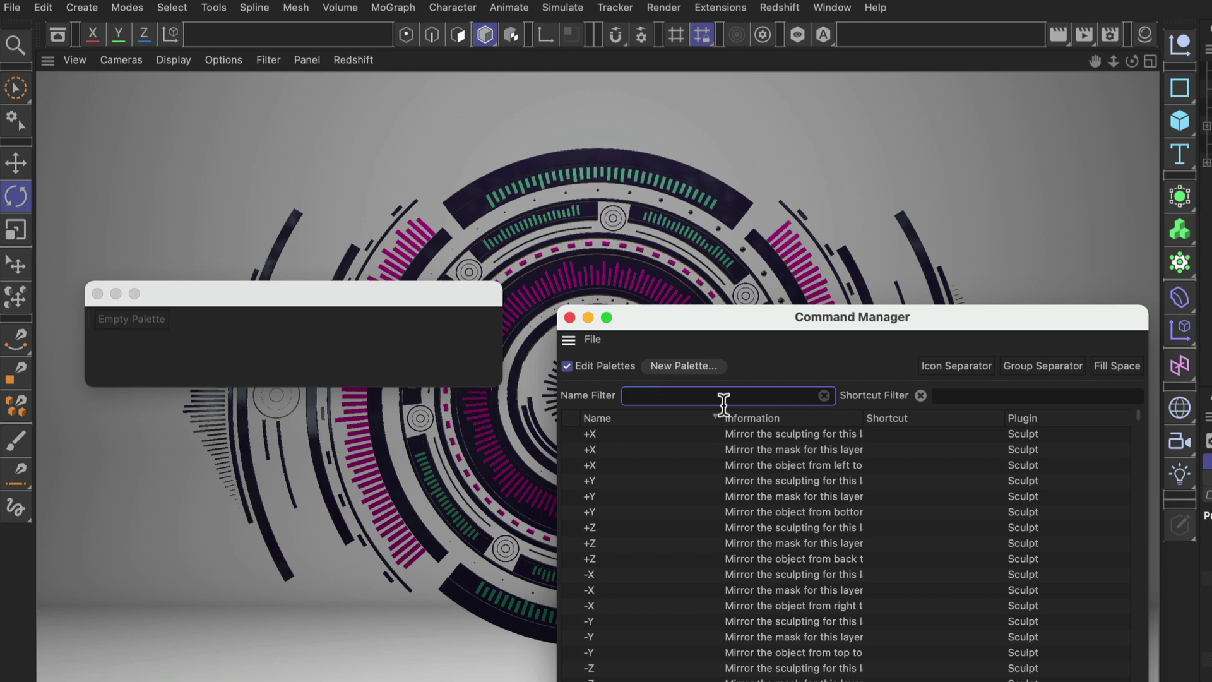
type("reset tran")
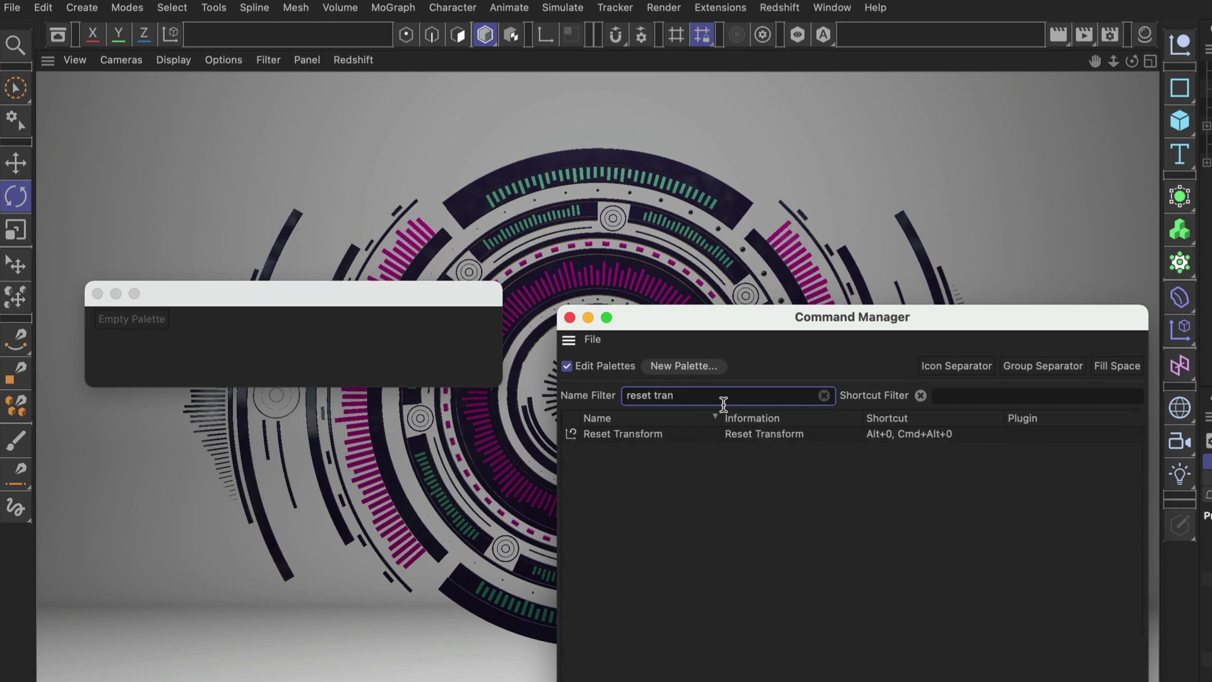
left_click_drag(623, 436, 142, 320)
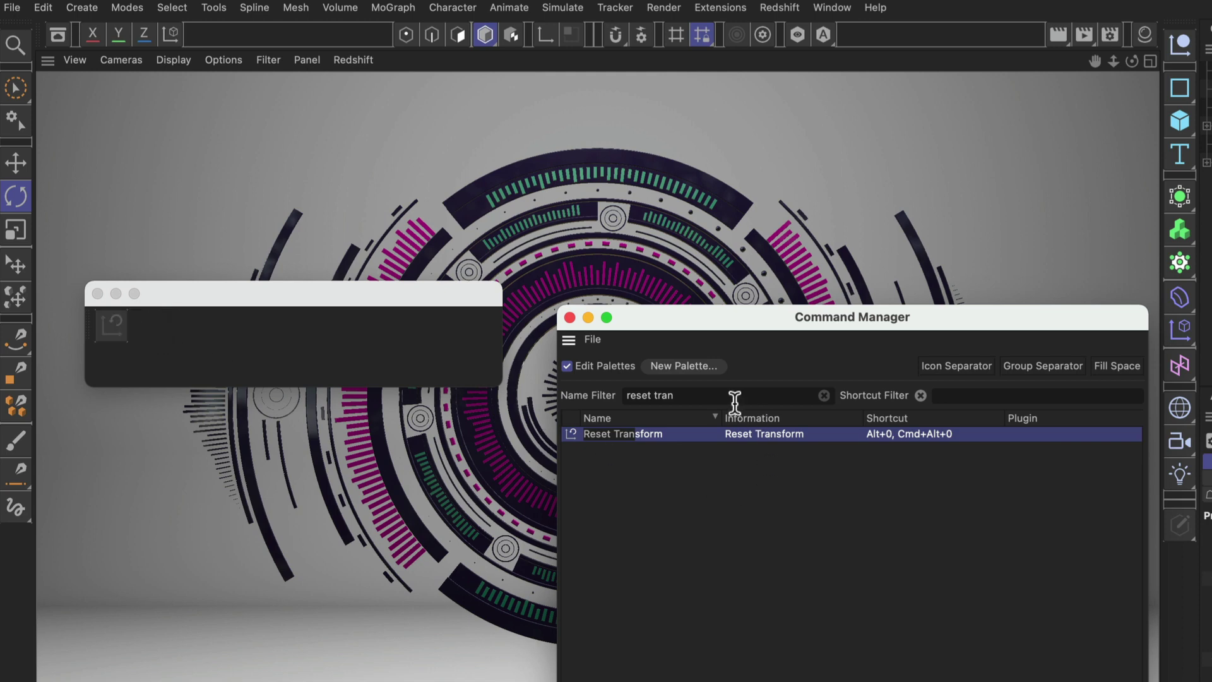
left_click(781, 396)
type("s")
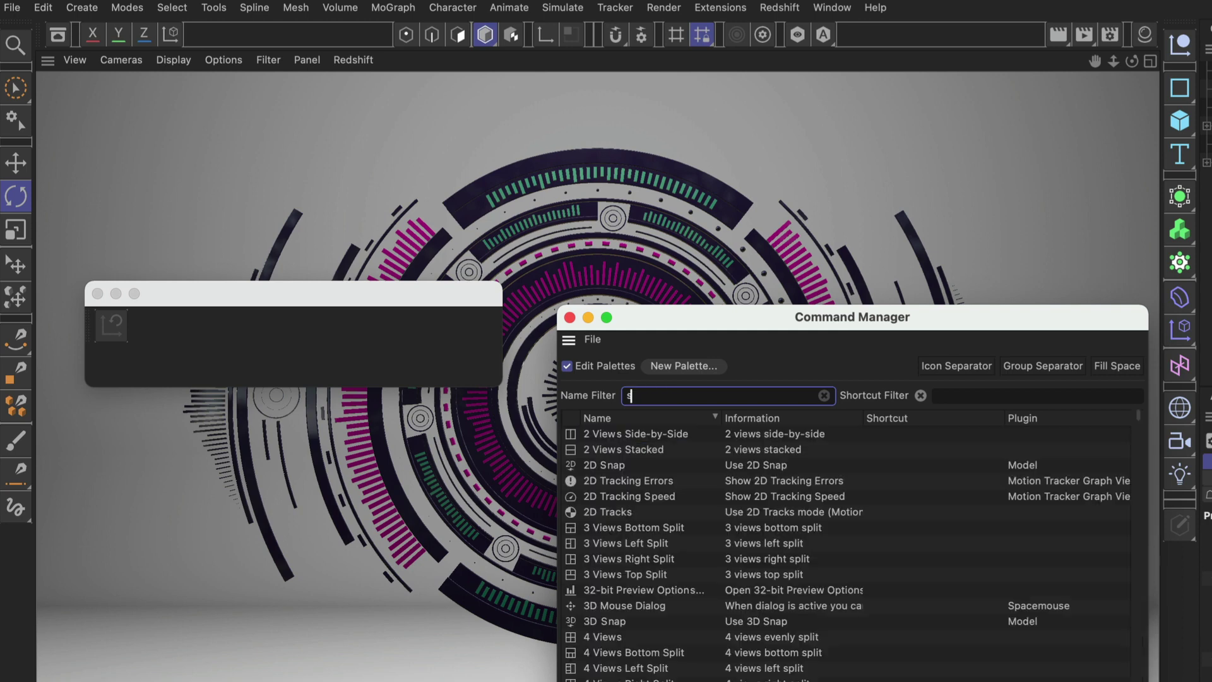
type("croll")
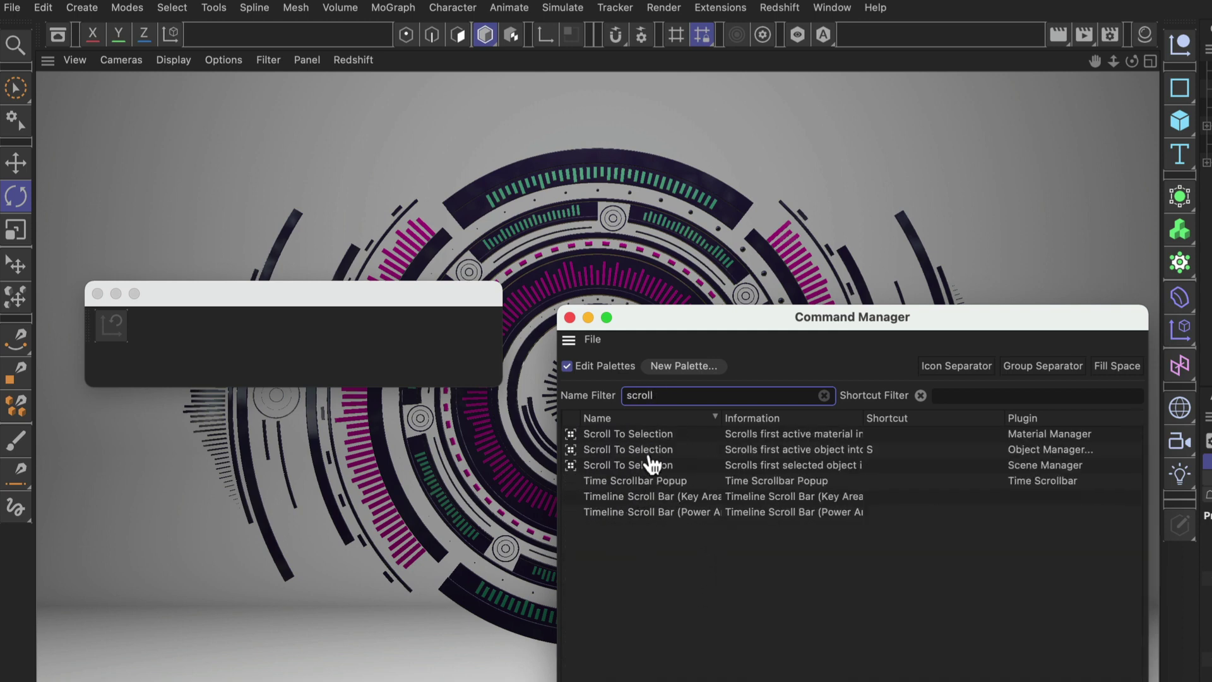
left_click_drag(647, 450, 126, 324)
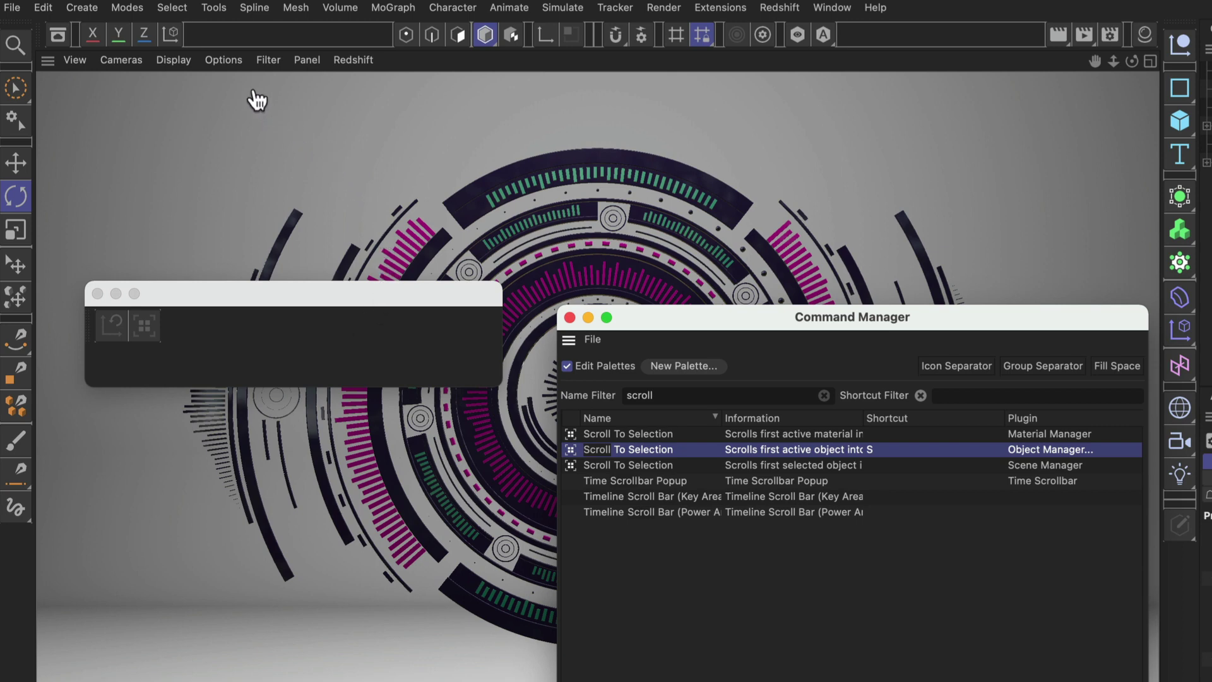
- Tear off the Tools > Axis submenu as a floating list, moved up and right
left_click(205, 4)
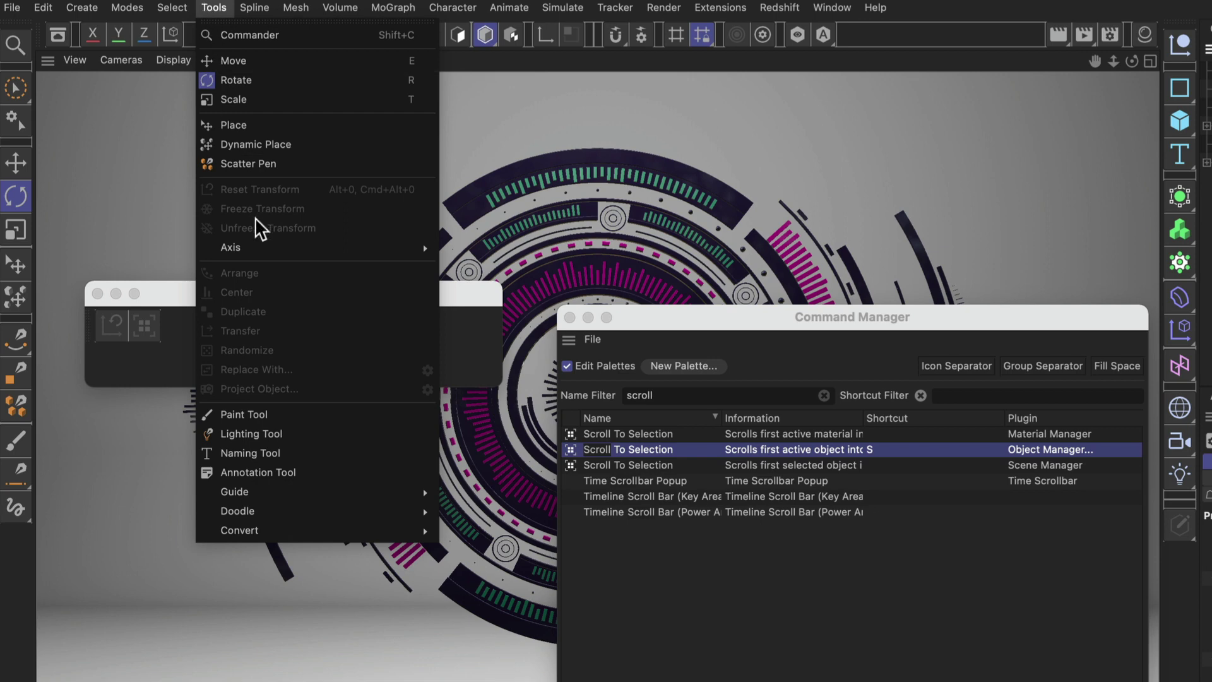
mouse_move(254, 245)
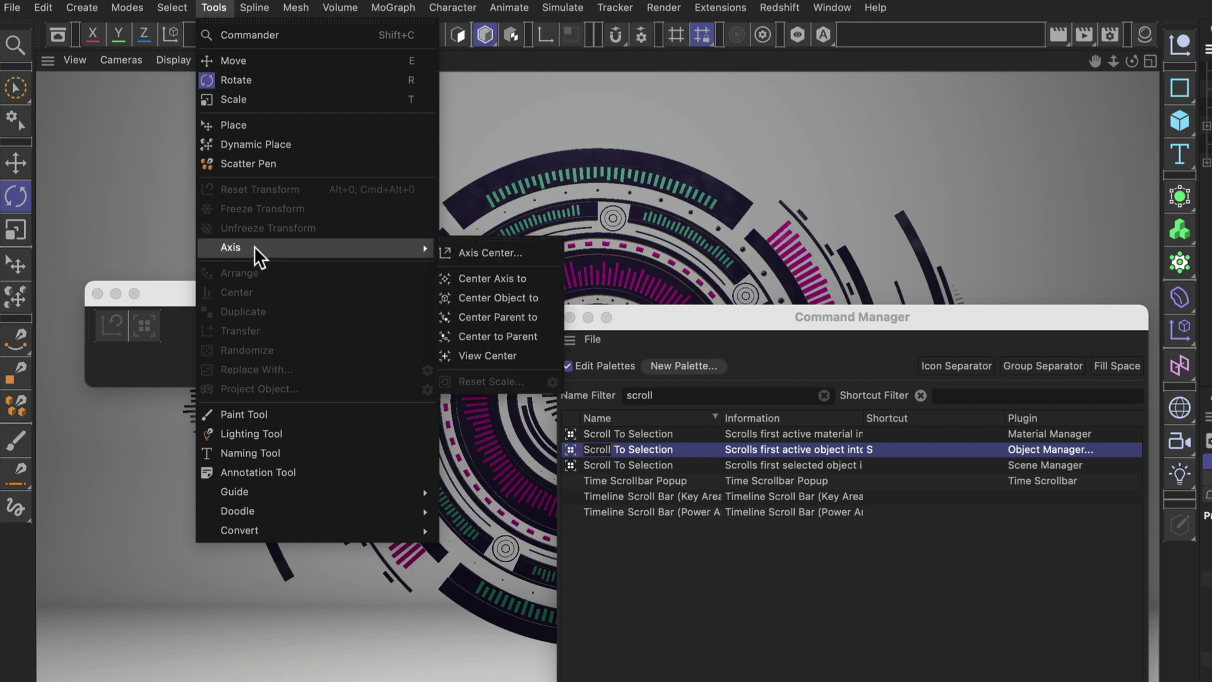
left_click(499, 240)
left_click_drag(555, 248, 589, 129)
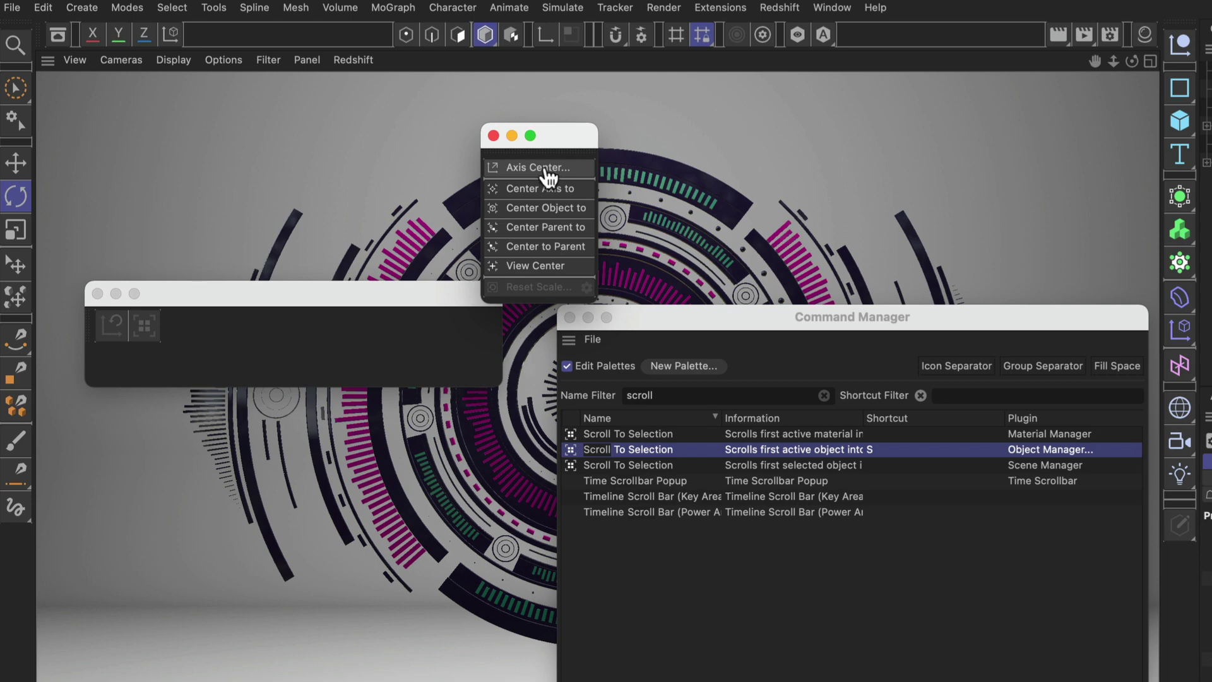
- Add Axis Center, Center Axis to and Reset Scale to the palette, discarding Center Object to
left_click_drag(539, 231, 159, 323)
left_click_drag(536, 187, 302, 275)
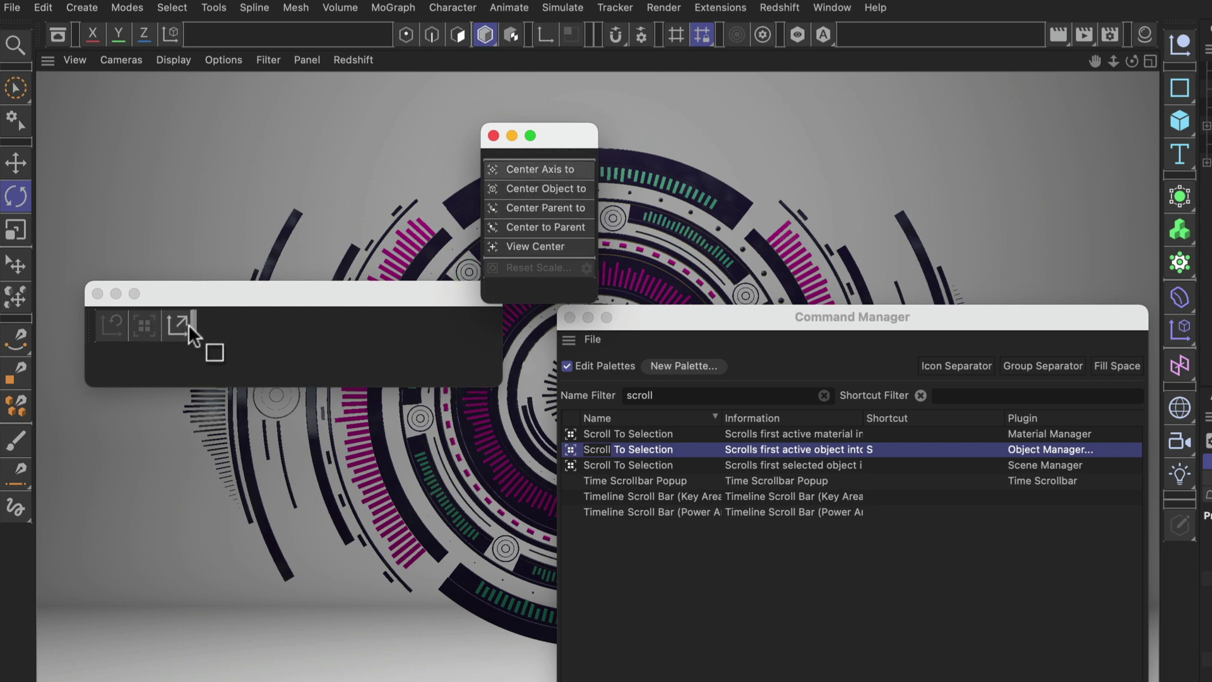
left_click_drag(188, 324, 188, 324)
left_click_drag(501, 184, 221, 344)
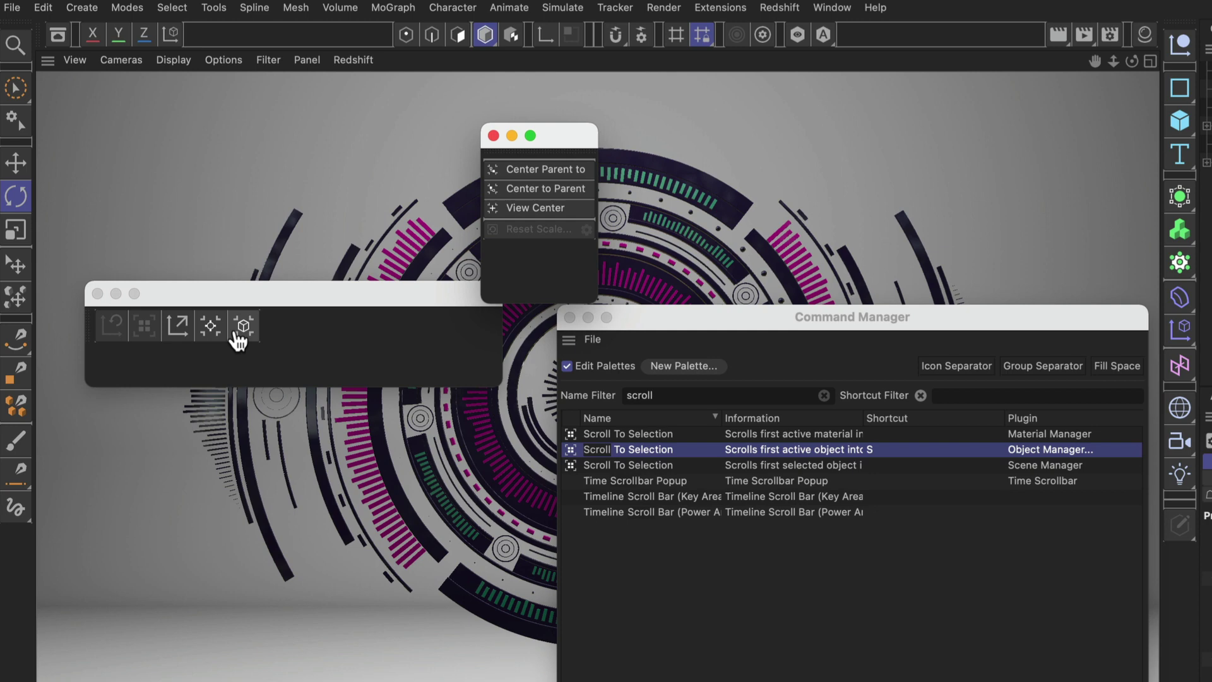
left_click_drag(246, 334, 310, 339)
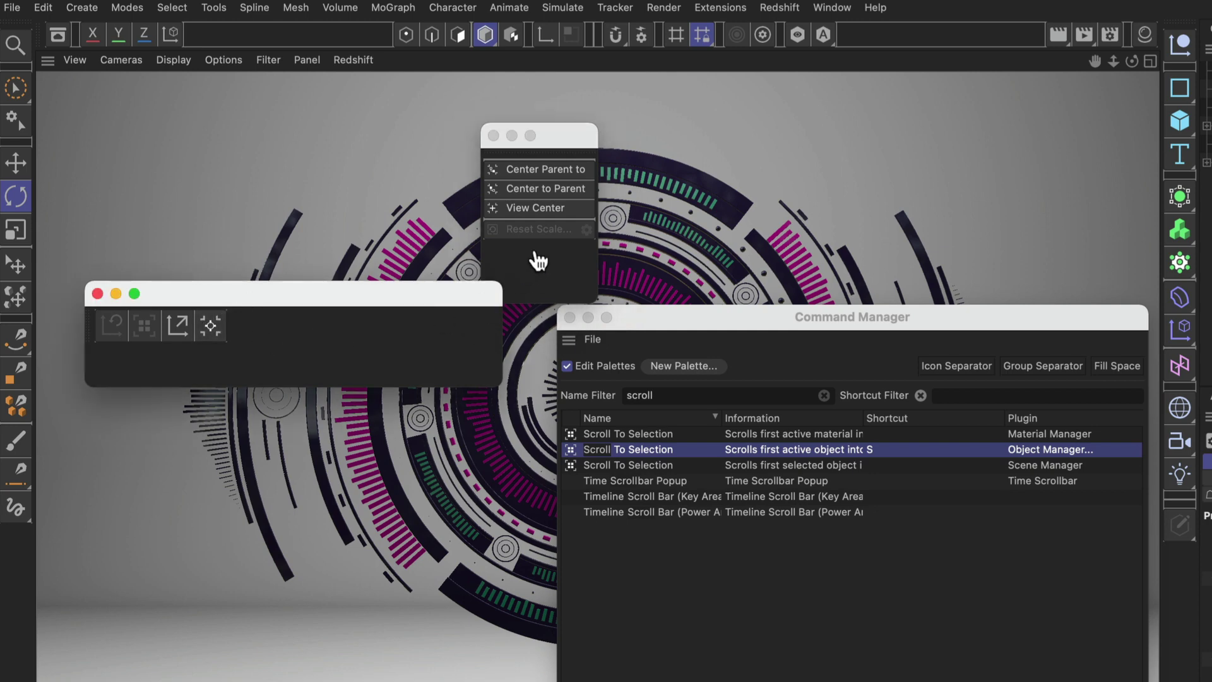
left_click_drag(539, 235, 310, 325)
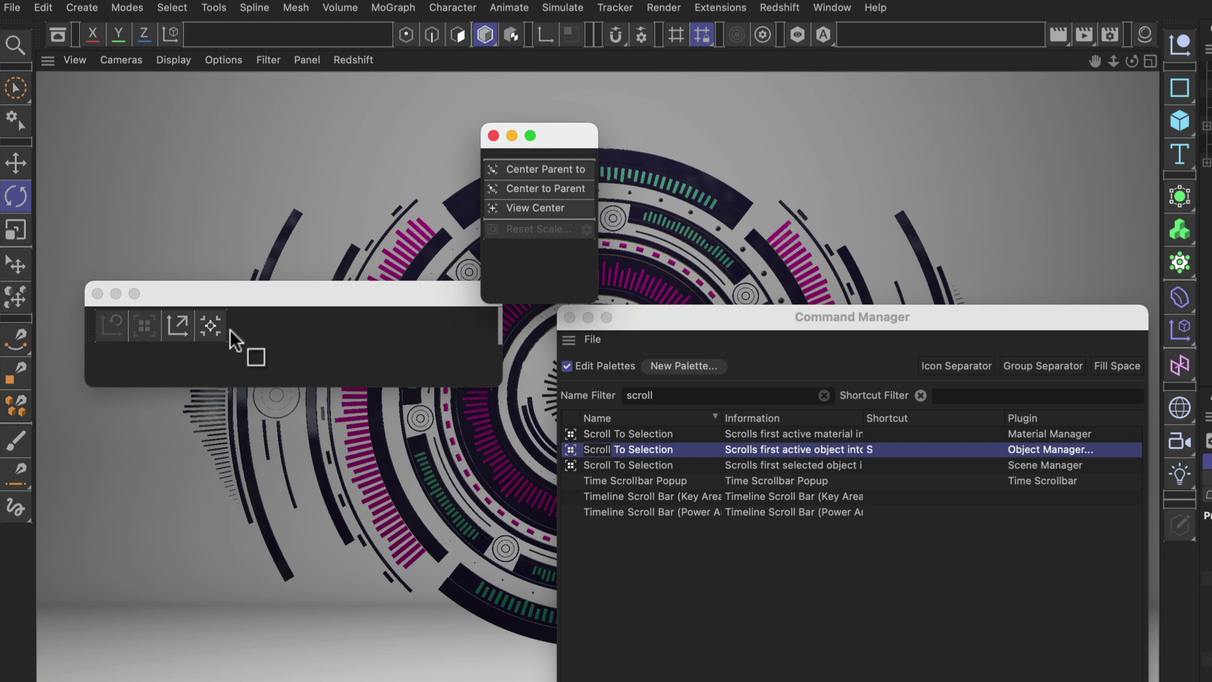
left_click_drag(221, 327, 225, 330)
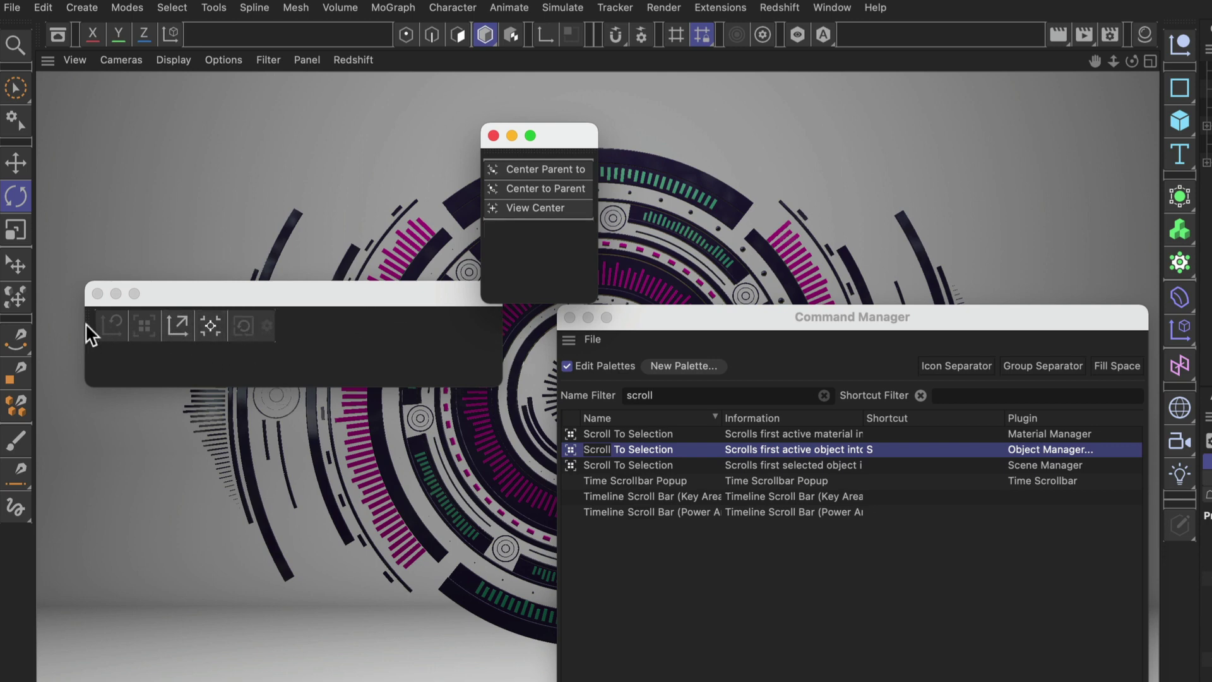
- Close the Axis list, insert a group separator after icon two and fill space after icon four, then disable Edit Palettes
left_click(493, 135)
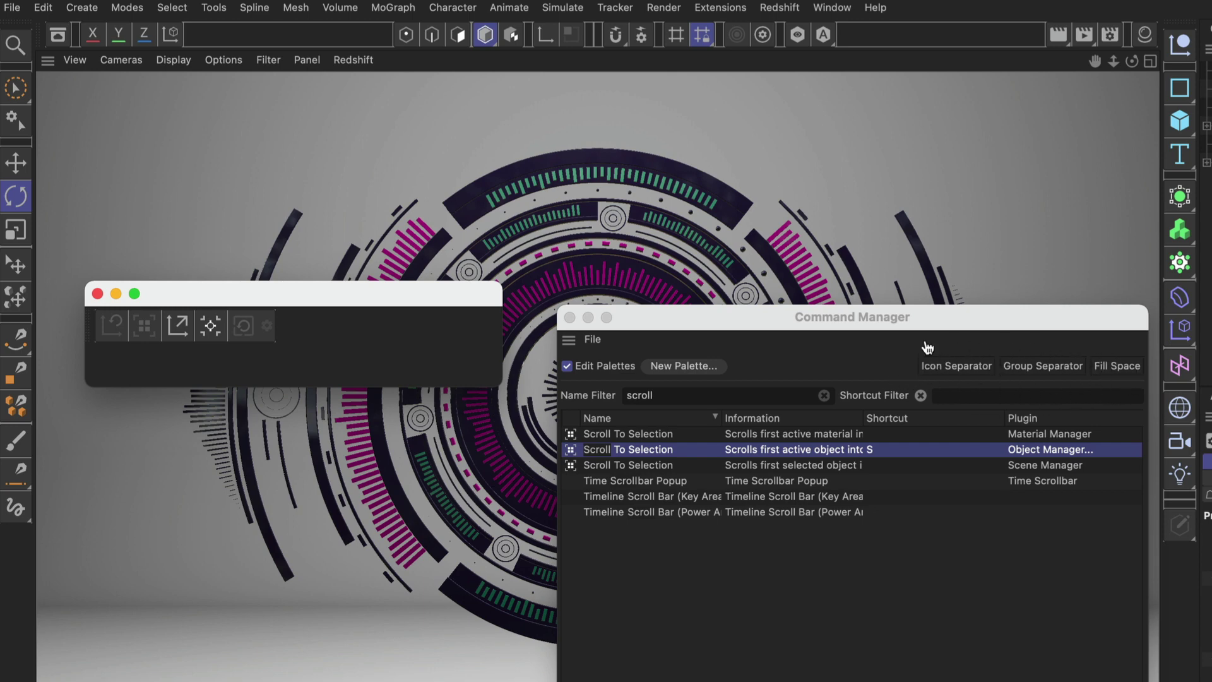
left_click_drag(966, 368, 123, 330)
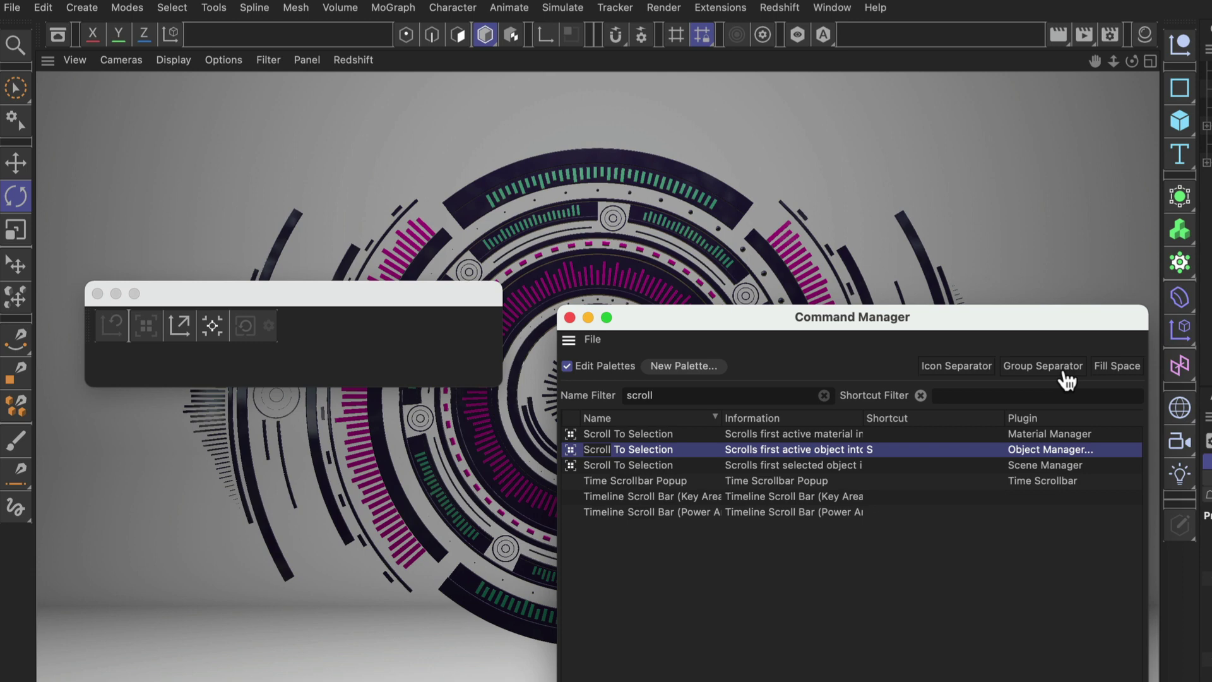
left_click_drag(1067, 380, 168, 344)
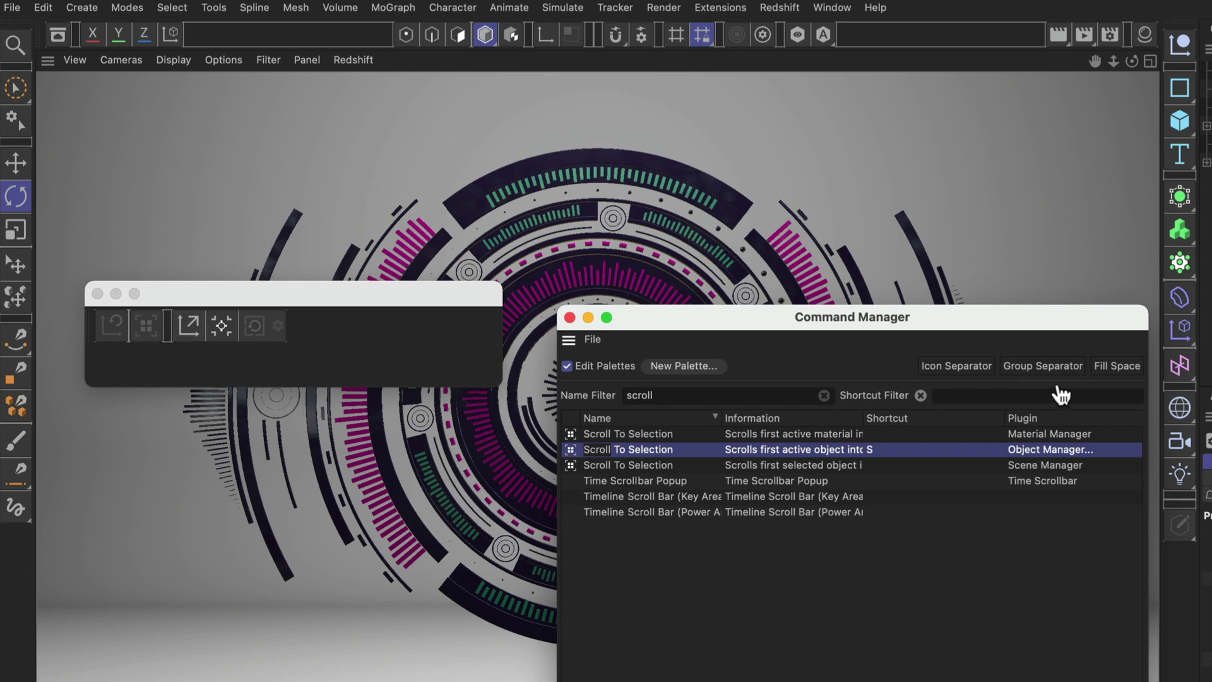
mouse_move(1130, 375)
left_mouse_down()
mouse_move(460, 393)
mouse_move(244, 332)
mouse_move(239, 318)
left_mouse_up()
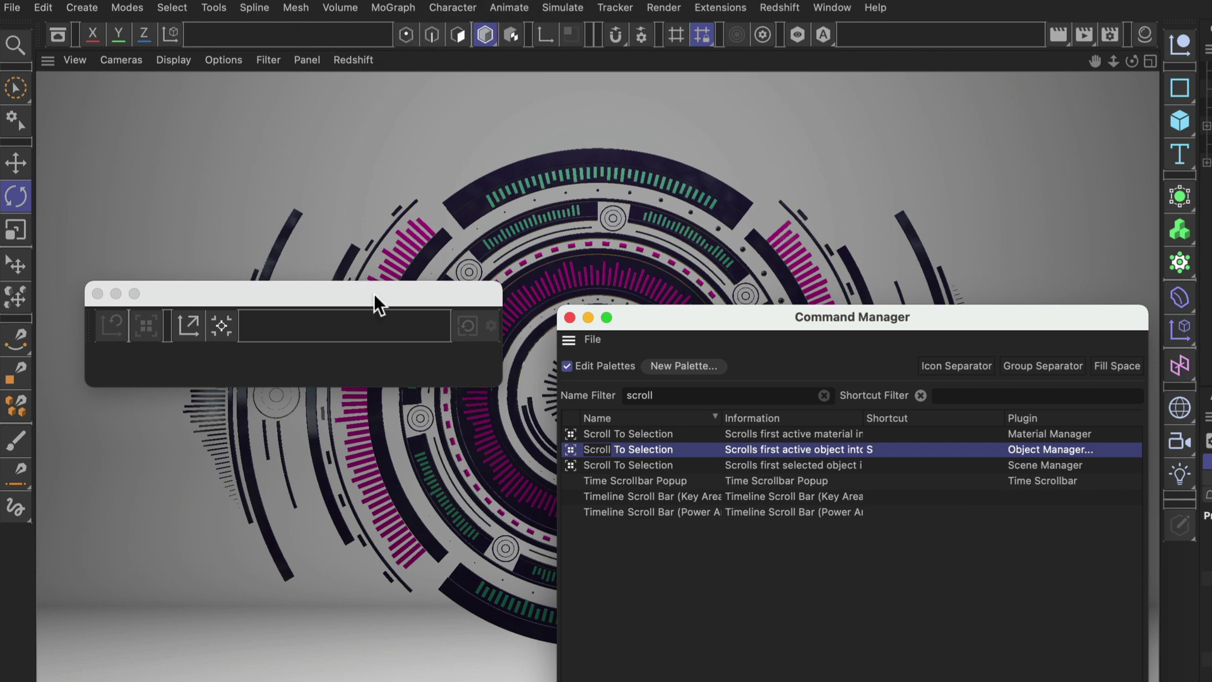
left_click(567, 367)
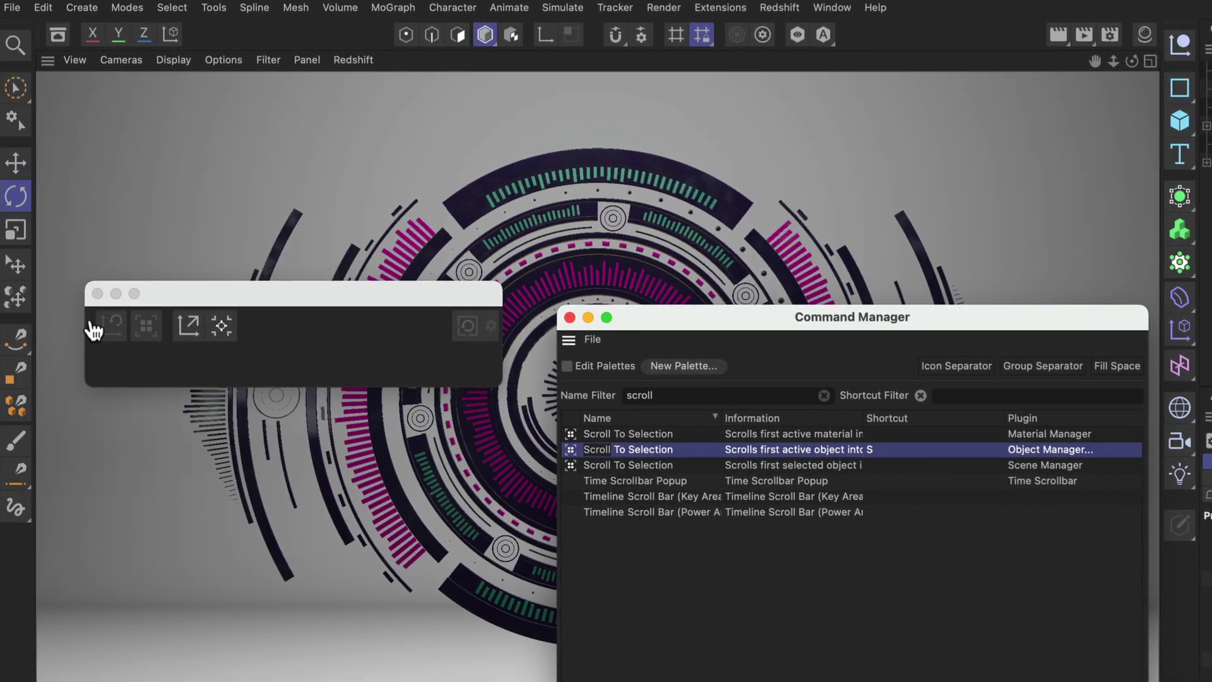
- Drag the custom palette onto the top edge of the Objects manager to dock it
left_click_drag(88, 328, 486, 115)
left_click_drag(915, 52, 1205, 139)
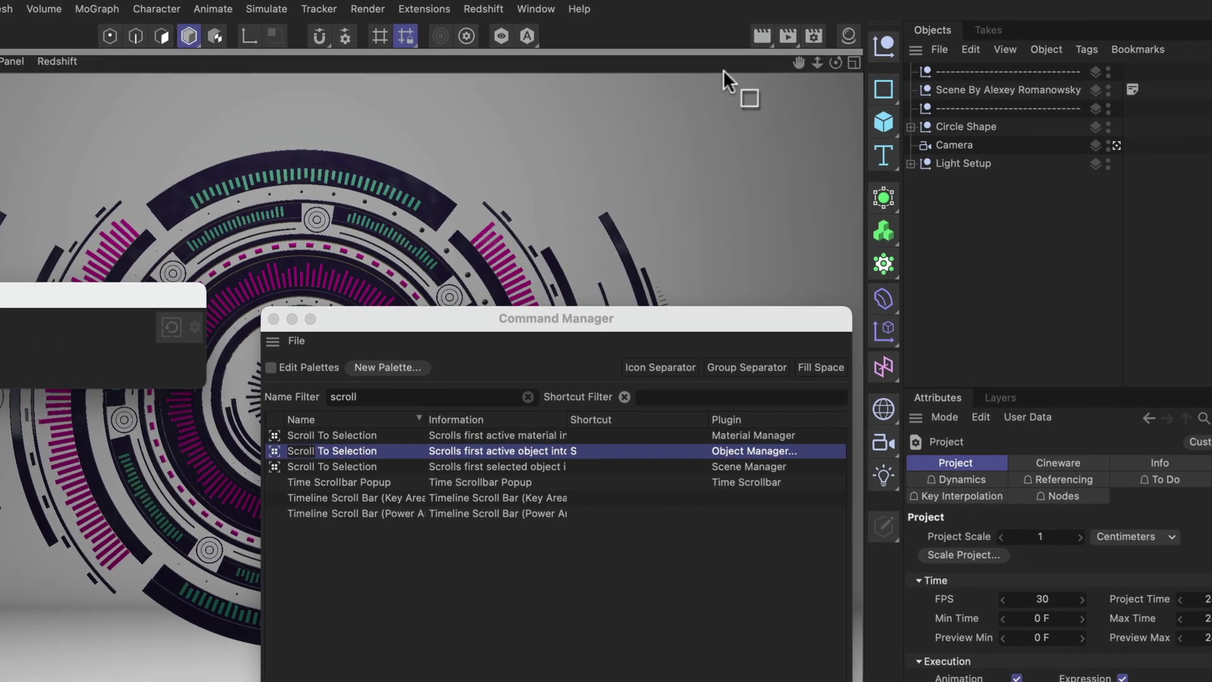
left_click_drag(836, 140, 920, 107)
left_click_drag(925, 50, 913, 61)
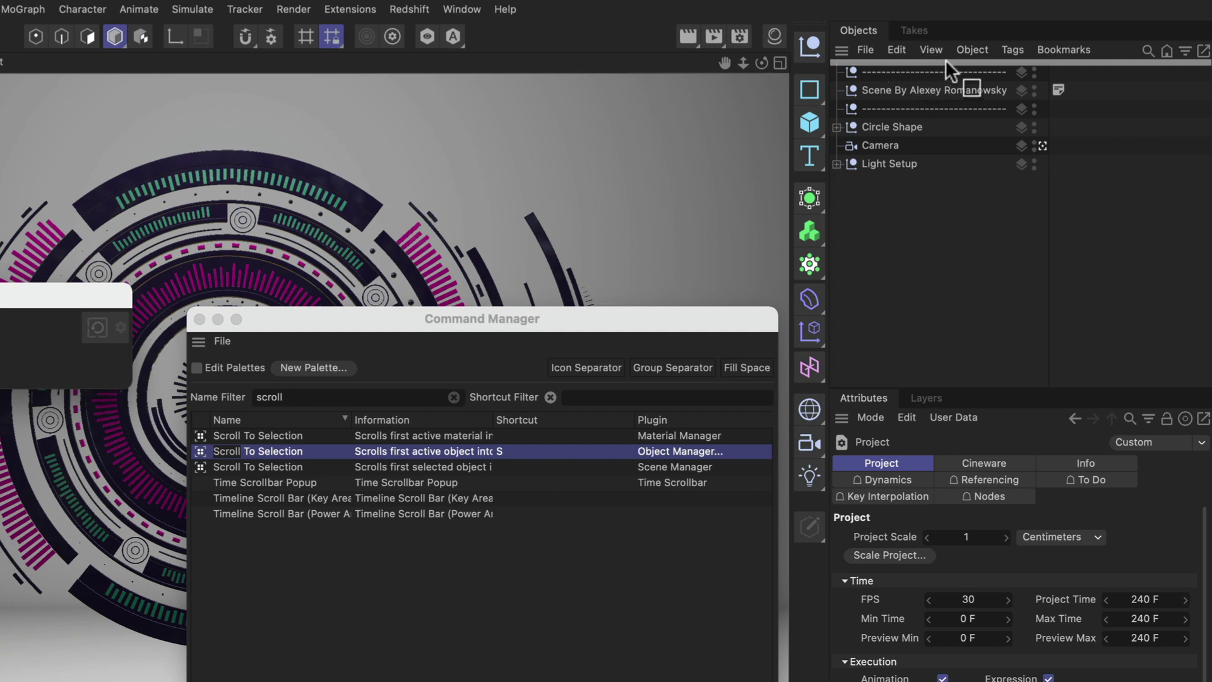
left_click_drag(945, 59, 946, 60)
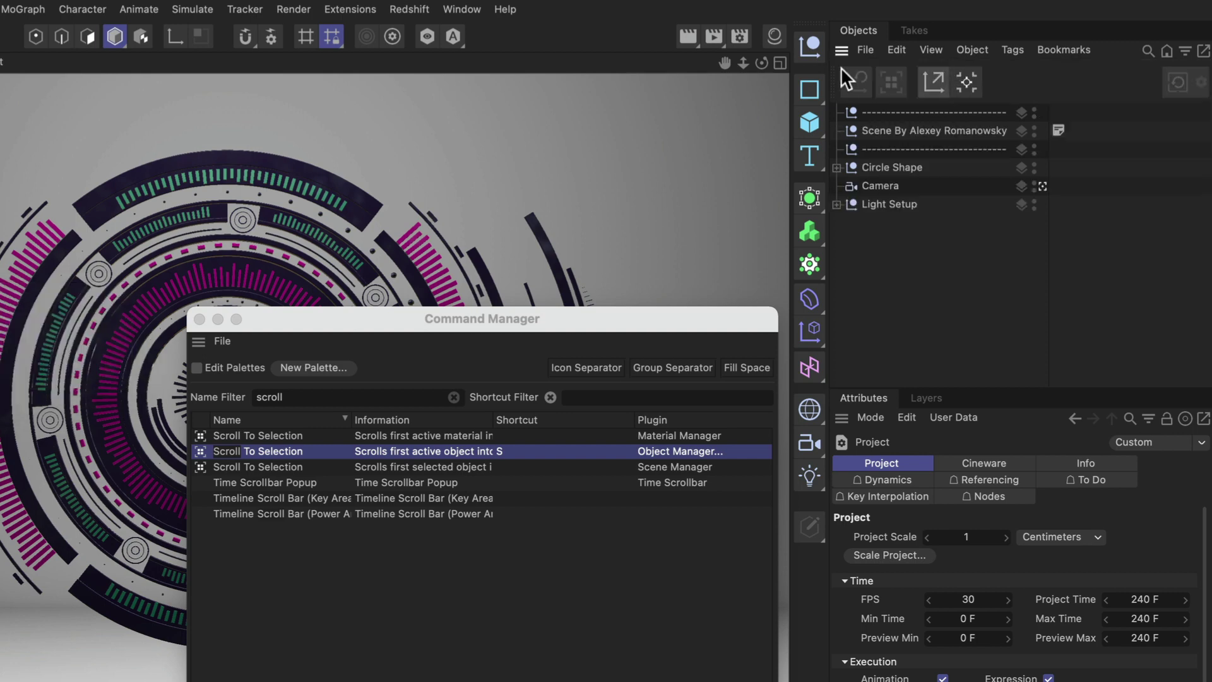
- Switch the docked palette to Medium Icons and move the Command Manager window aside
right_click(932, 86)
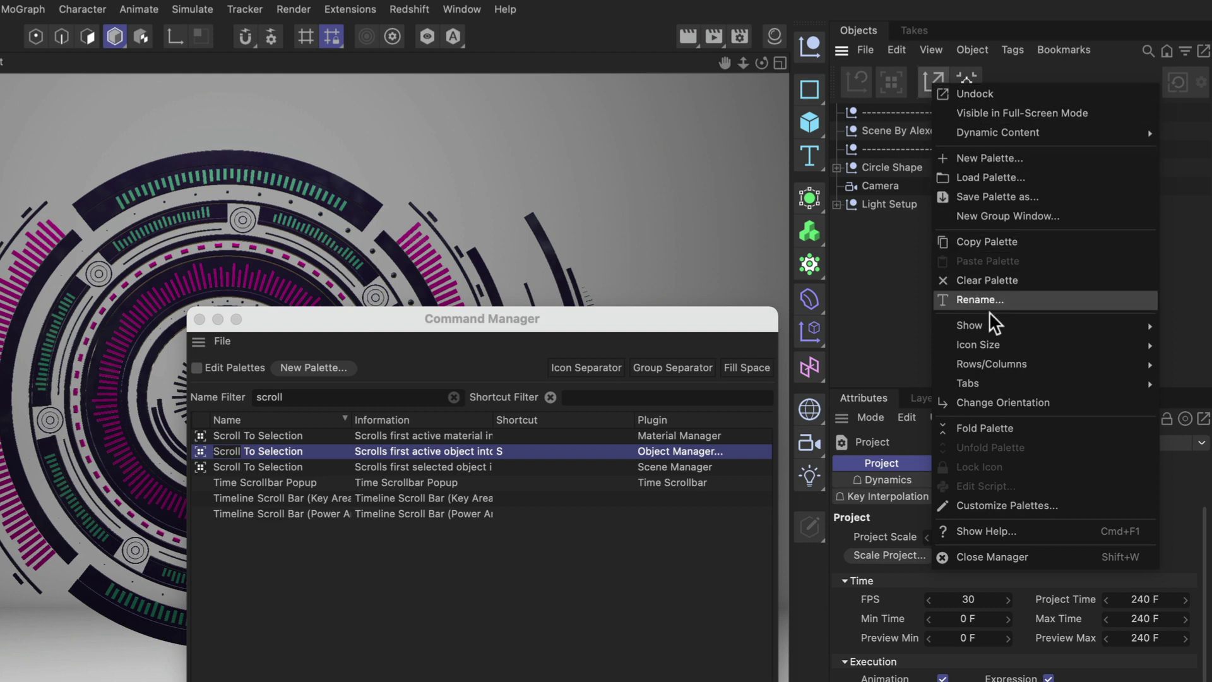
mouse_move(983, 344)
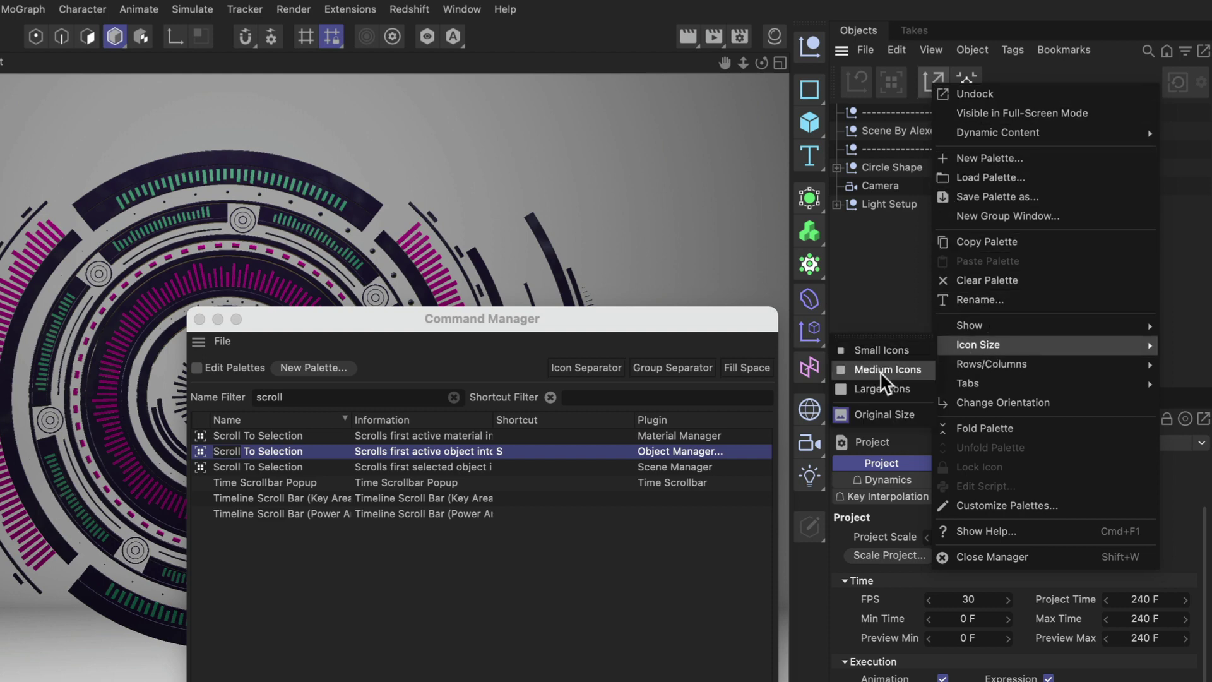
left_click(900, 371)
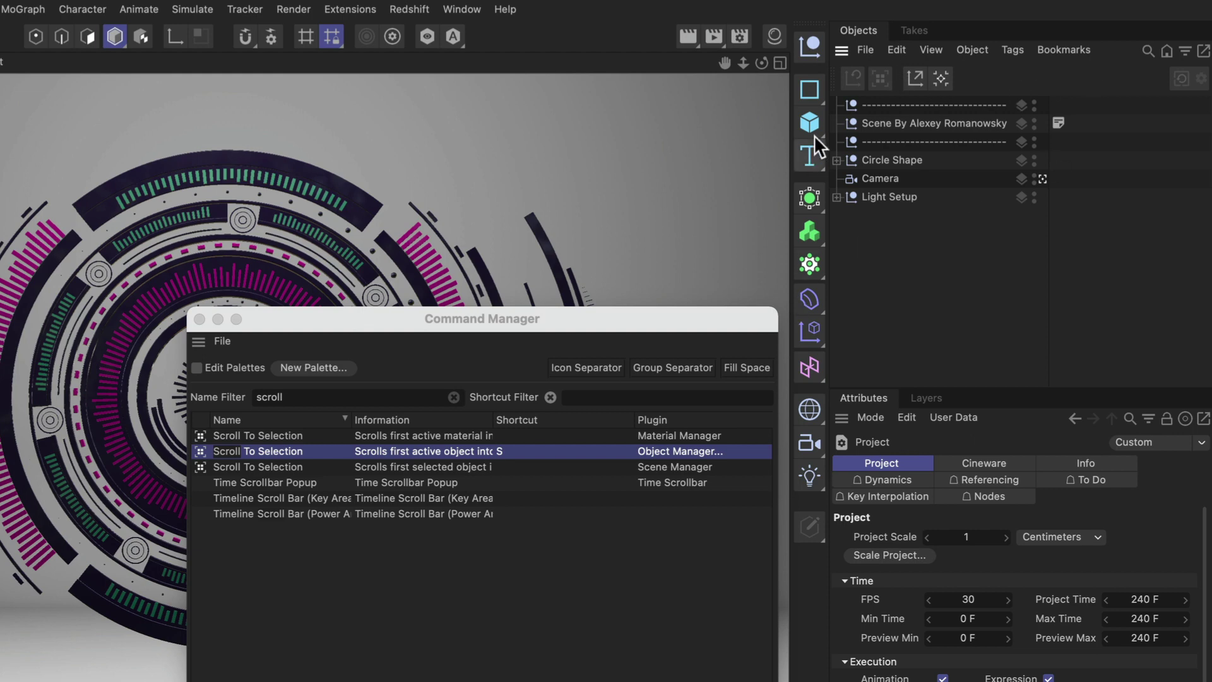
left_click_drag(680, 324, 676, 295)
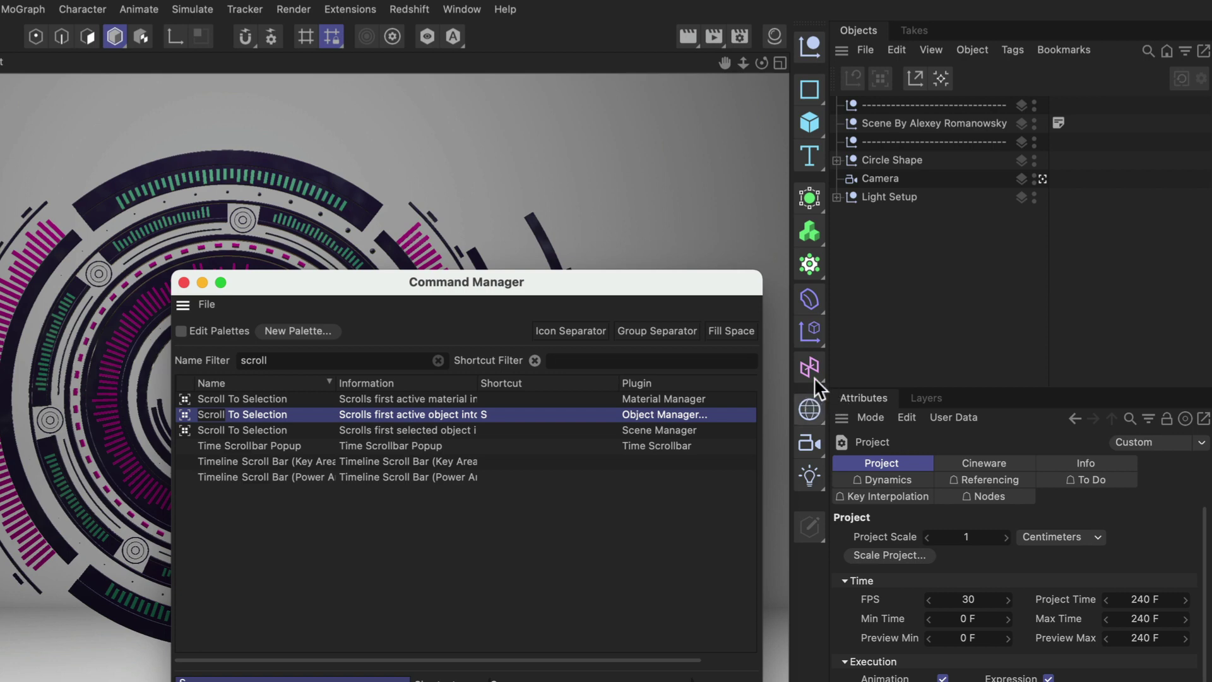
left_click(809, 298)
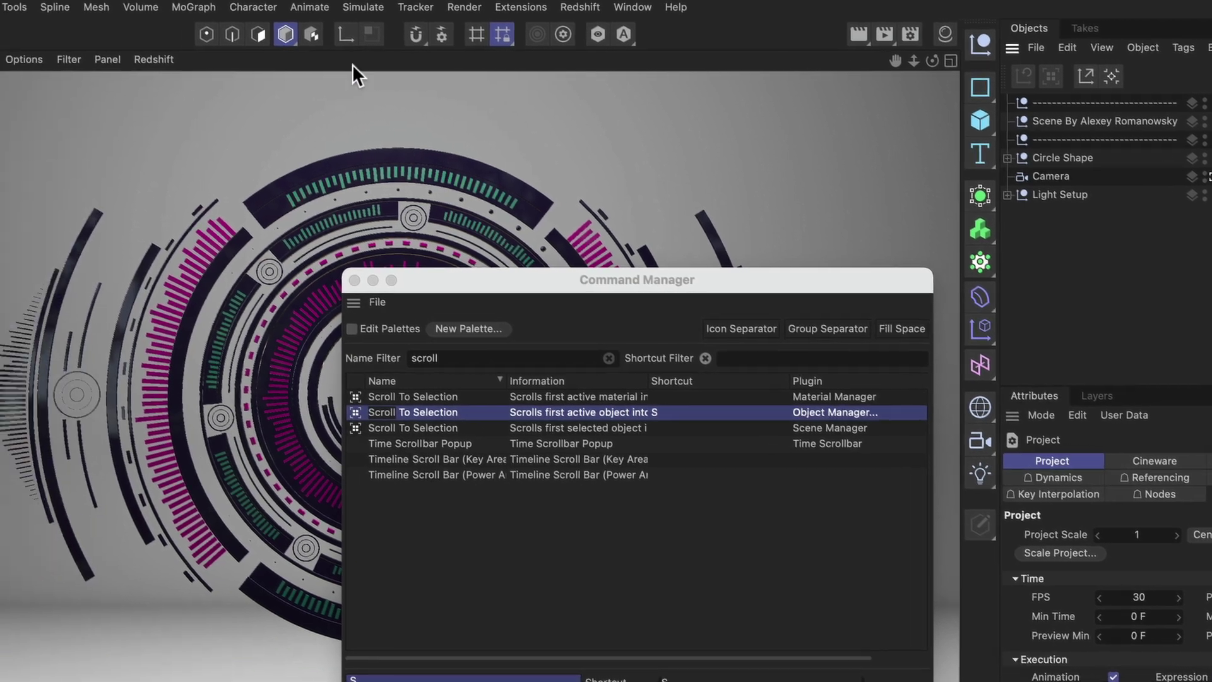
- Tear off Simulate > Forces, Attractor through Wind, and drag the floating palette left
left_click(197, 10)
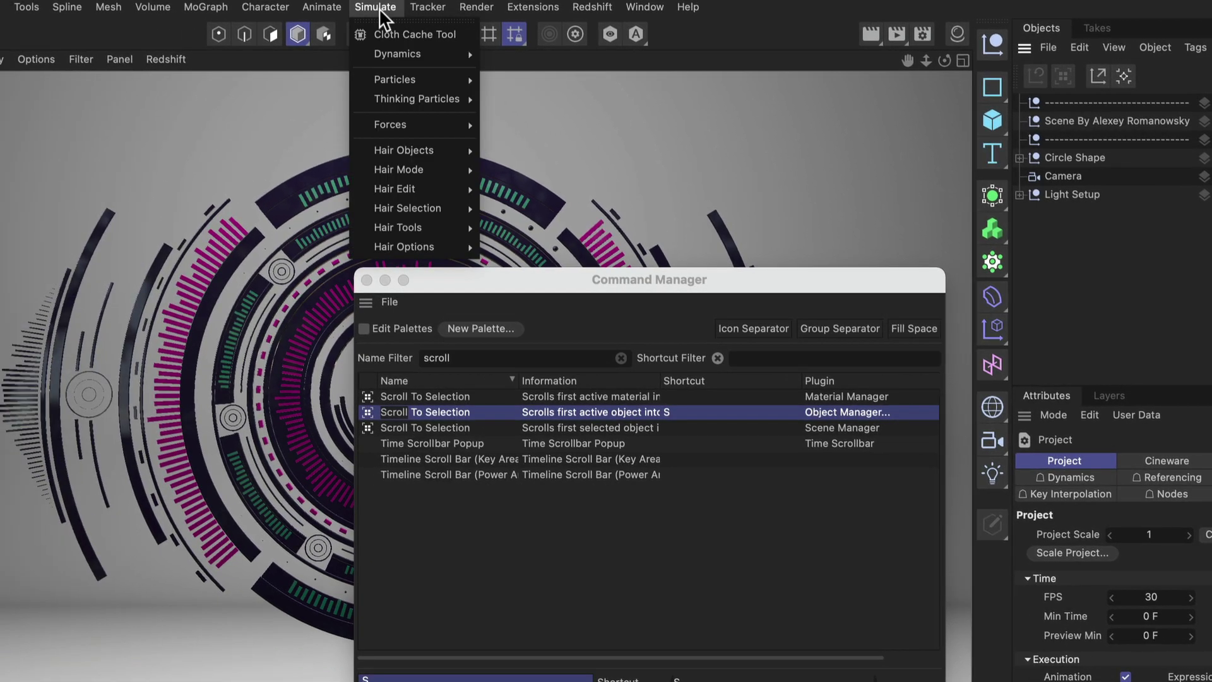
mouse_move(383, 125)
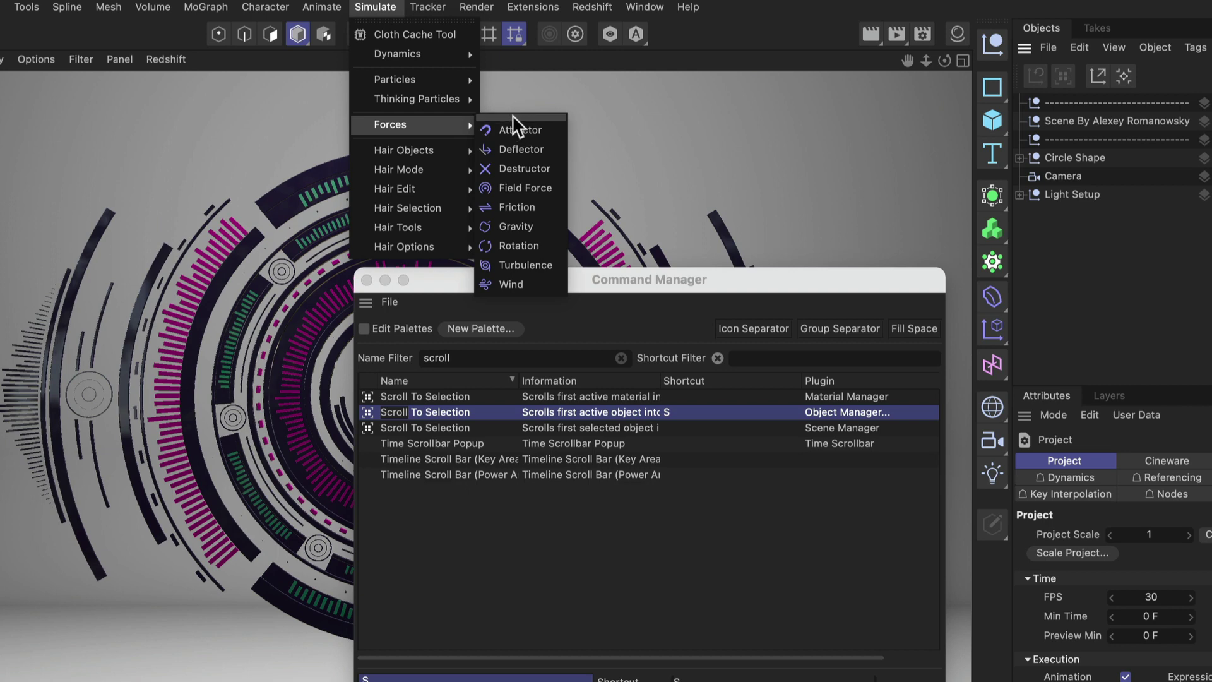
left_click(533, 116)
left_click_drag(537, 119, 263, 259)
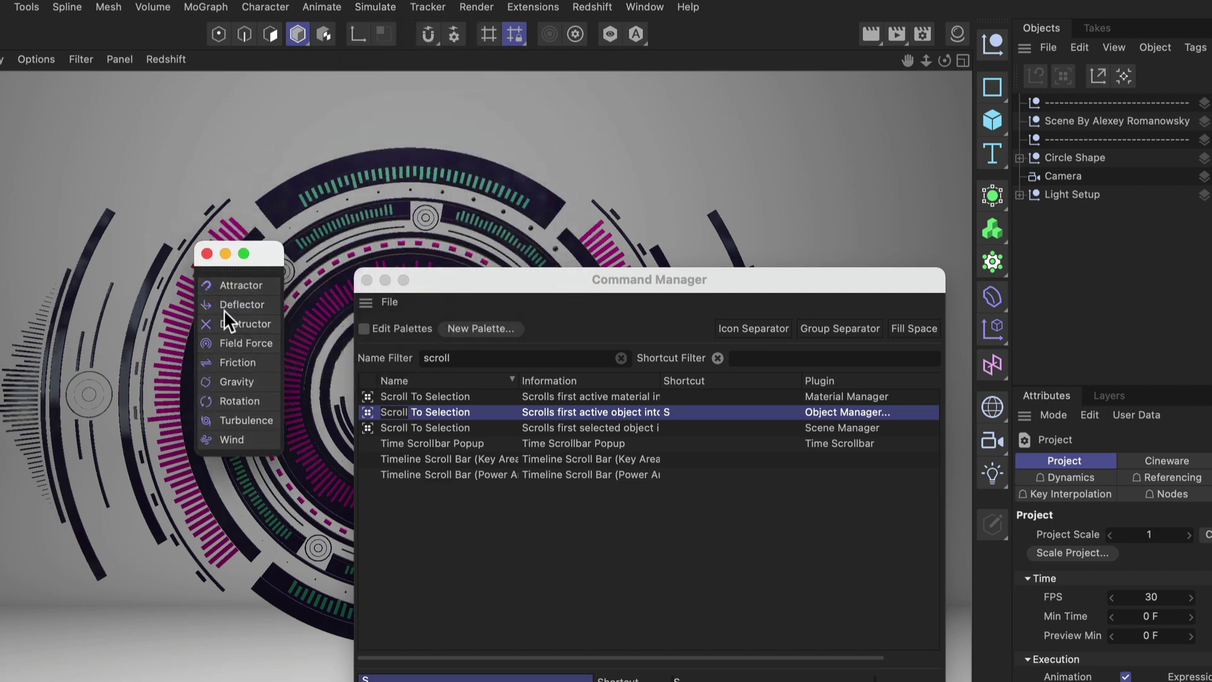
- Fold the Forces palette and confirm the Attractor button's flyout shows every force
right_click(202, 288)
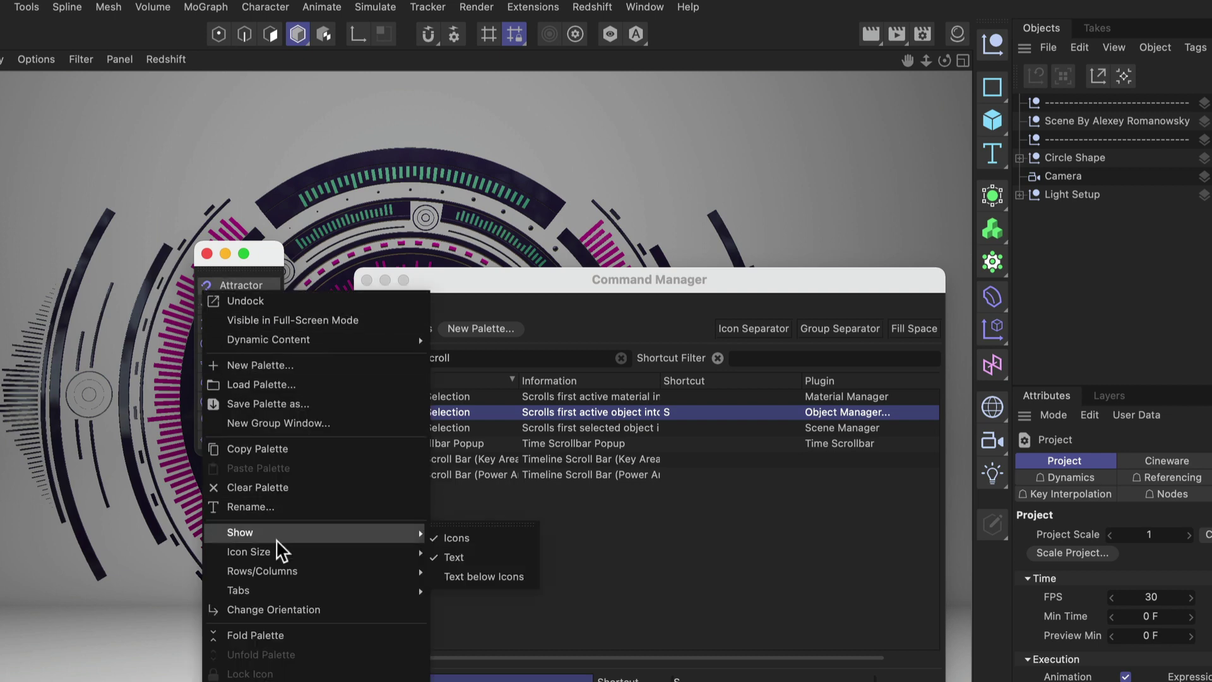
left_click(302, 637)
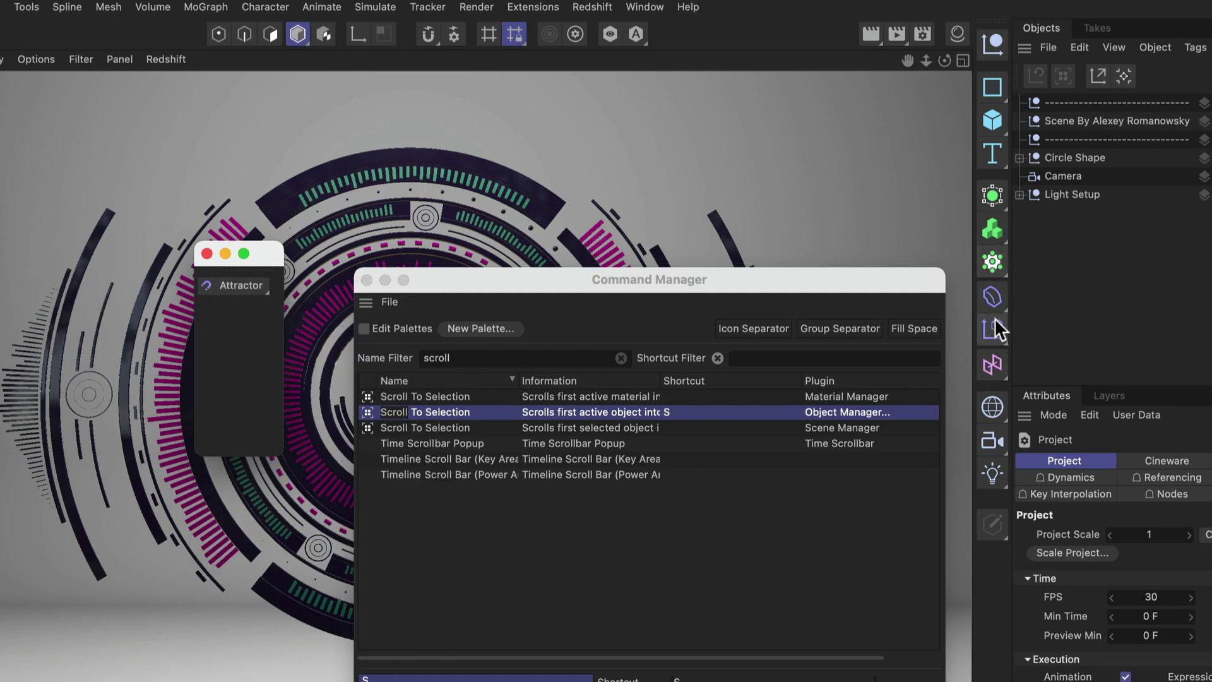
left_click(252, 297)
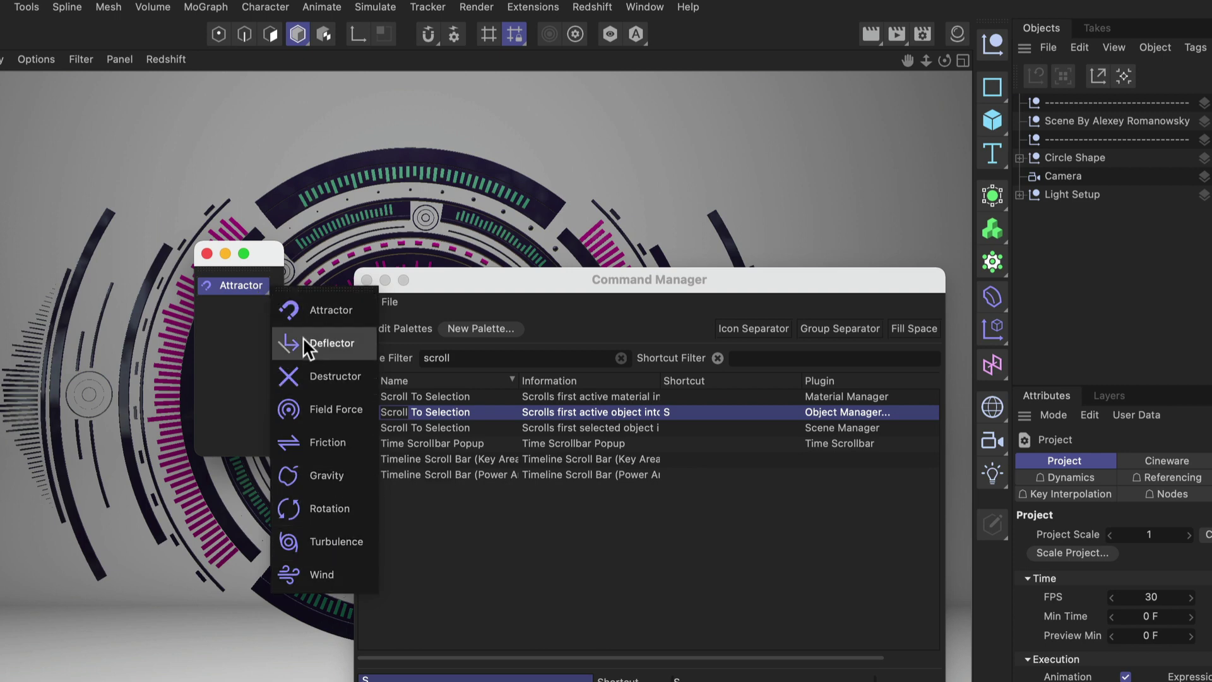
- Turn off Show > Text on the folded Forces button so only its Attractor icon shows
right_click(237, 285)
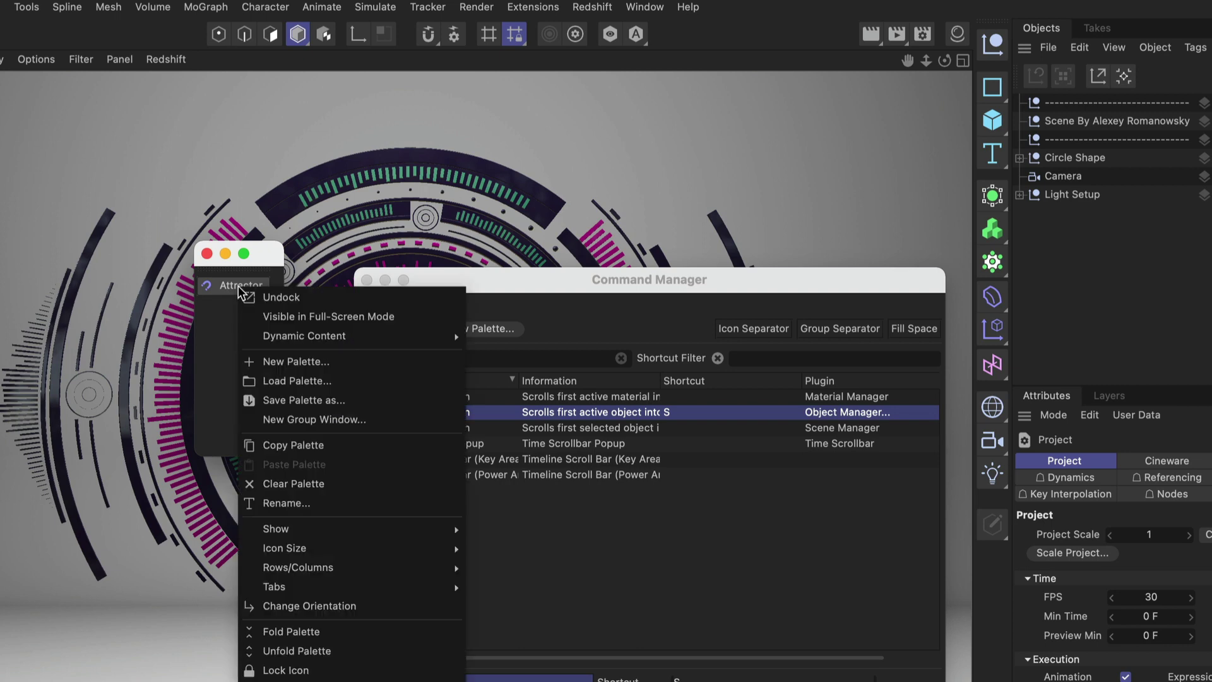
mouse_move(306, 529)
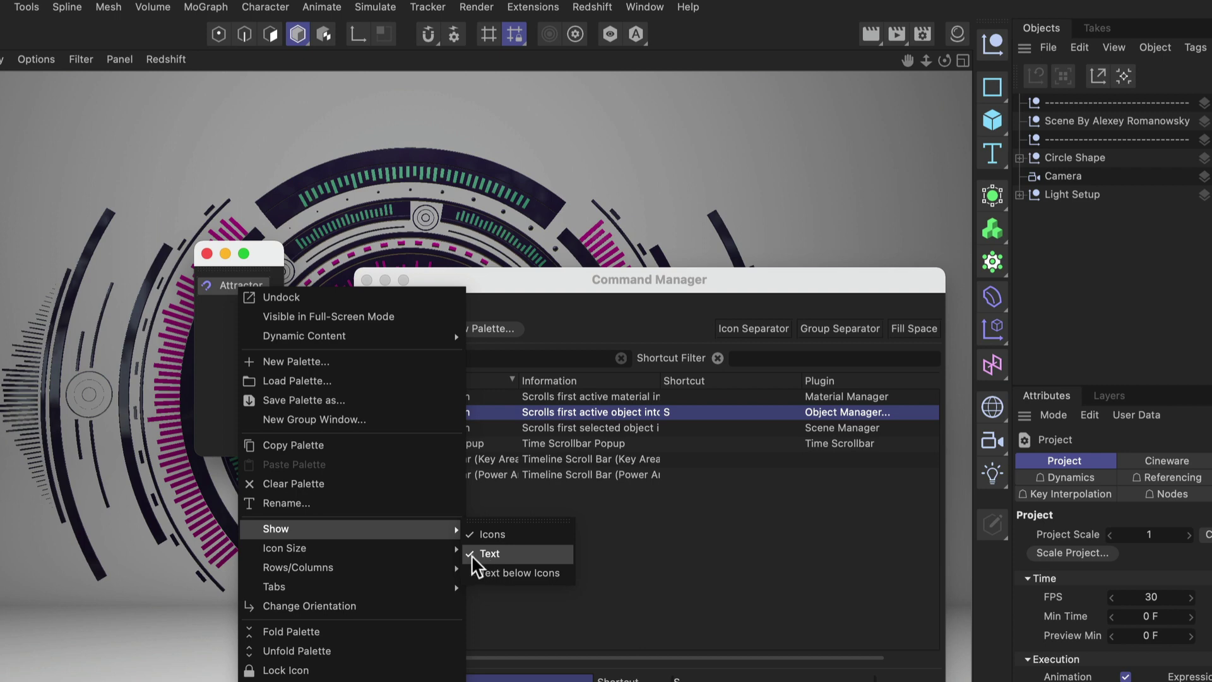
left_click(499, 555)
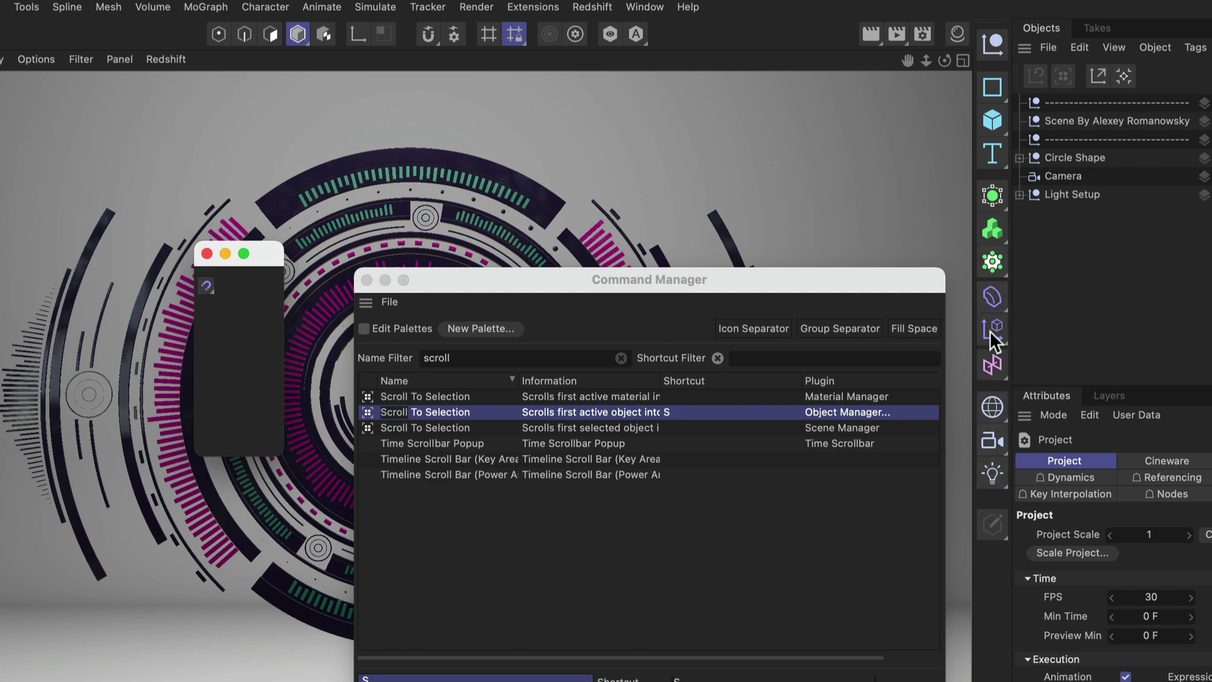
- With Edit Palettes on, dock the Forces button in the right toolbar with a Group Separator beside it
left_click(365, 328)
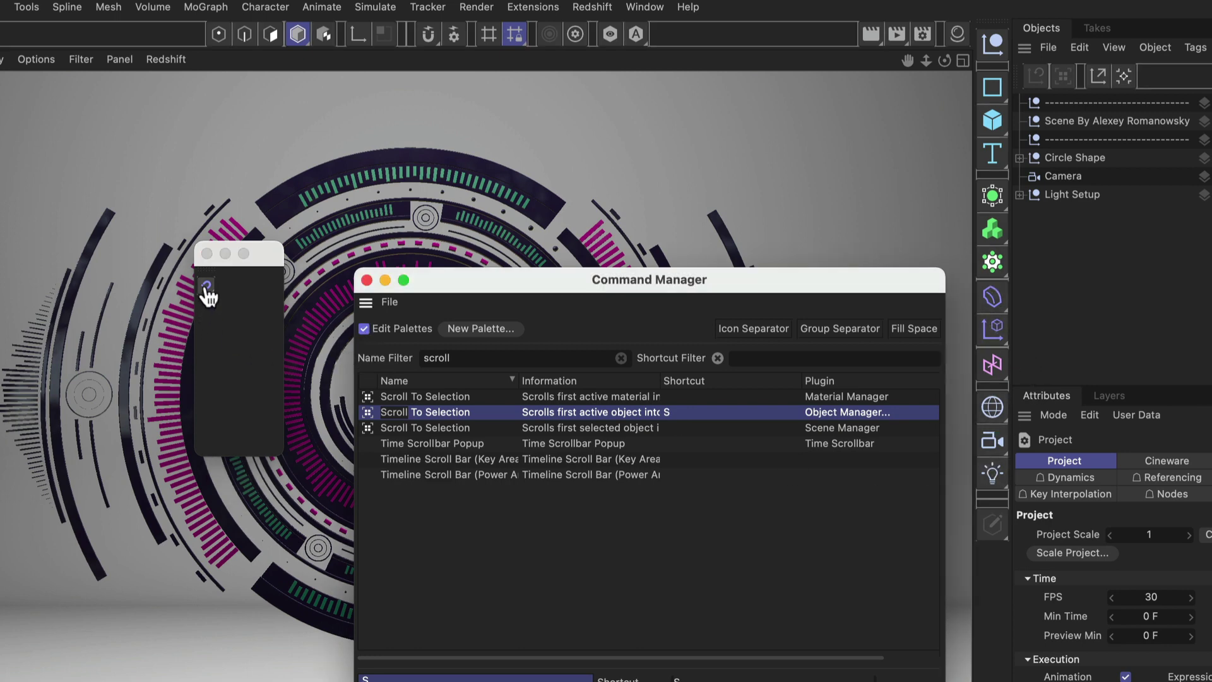
left_click_drag(208, 291, 1004, 420)
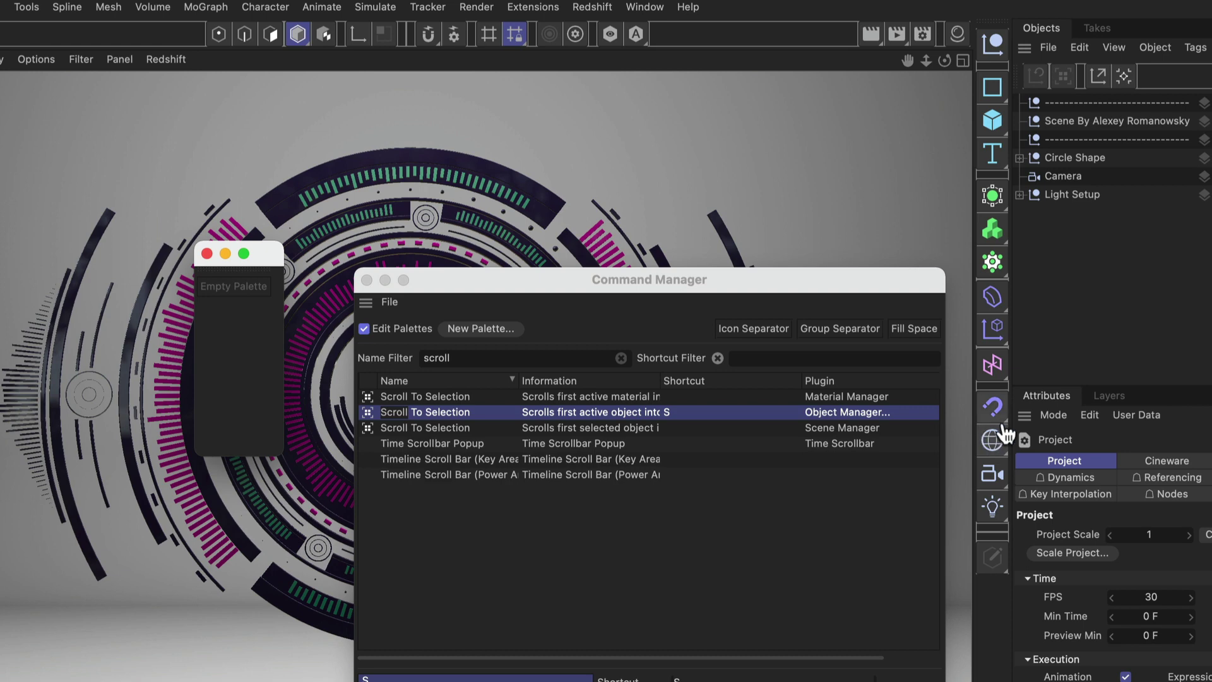
left_click_drag(821, 330, 993, 420)
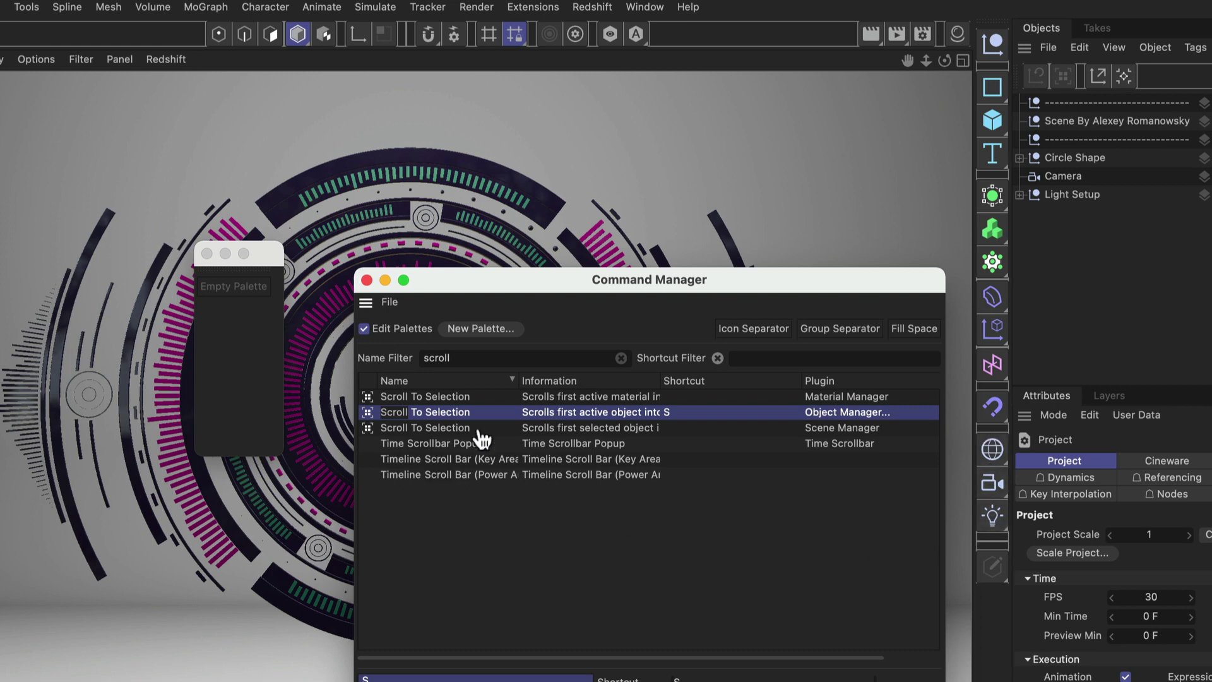
- Filter the Command Manager for 'emitter' and add the Emitter command to the right toolbar
double_click(475, 357)
type("emitter")
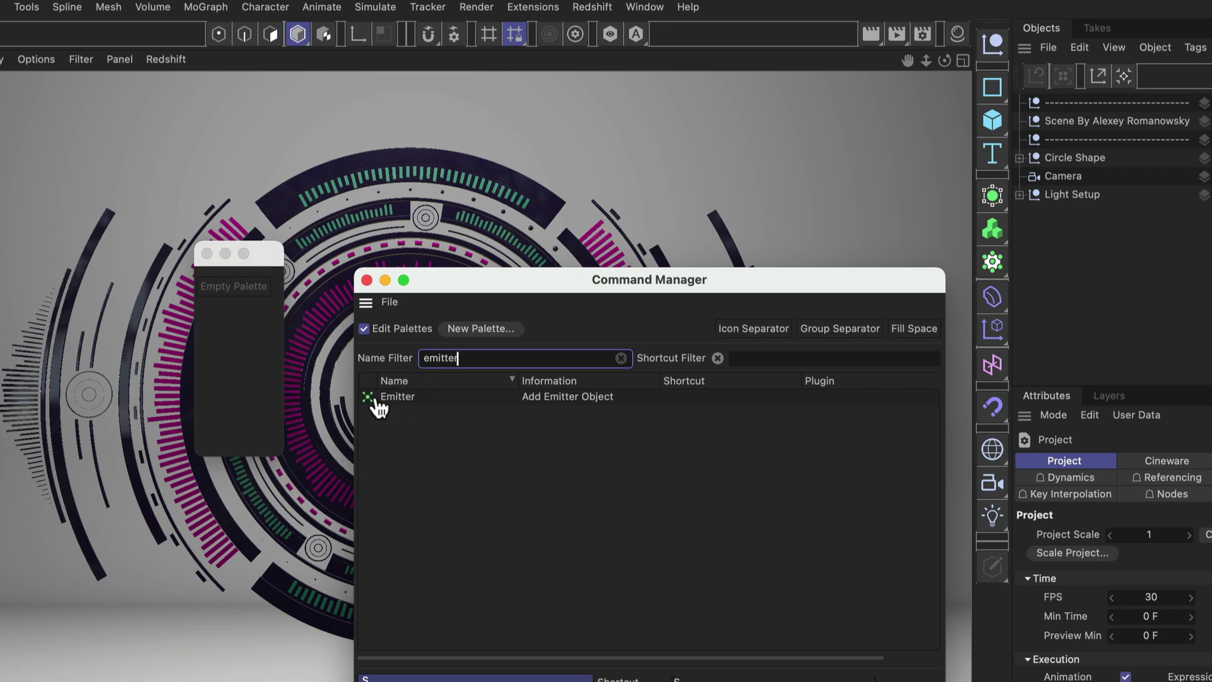
left_click_drag(372, 398, 994, 394)
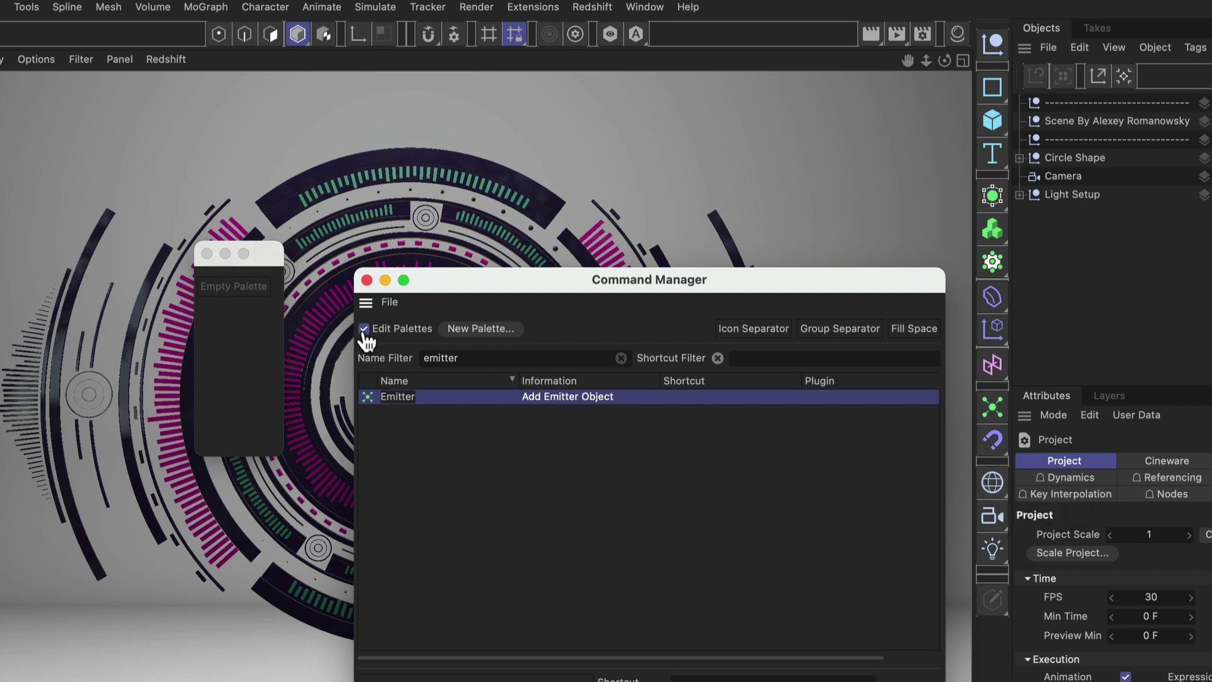
- Close the Command Manager and the leftover Empty Palette window
left_click(367, 279)
left_click(207, 253)
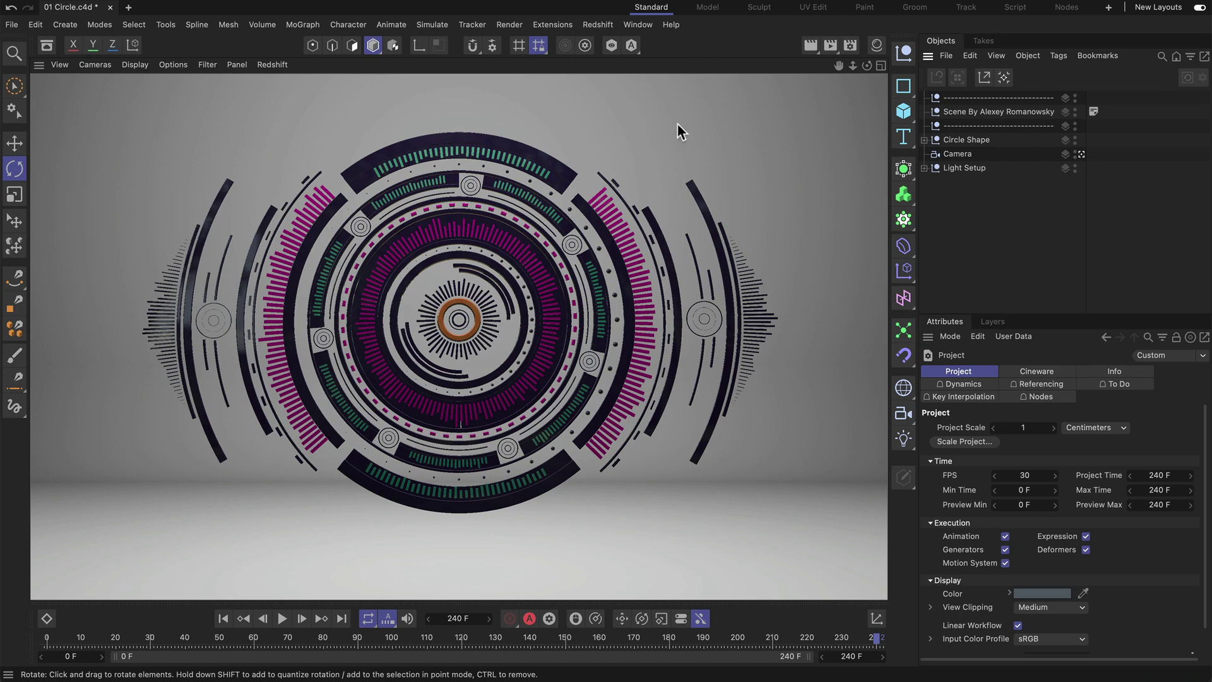
- Bring up the Window > Customization submenu with Save Layout as... showing
left_click(643, 25)
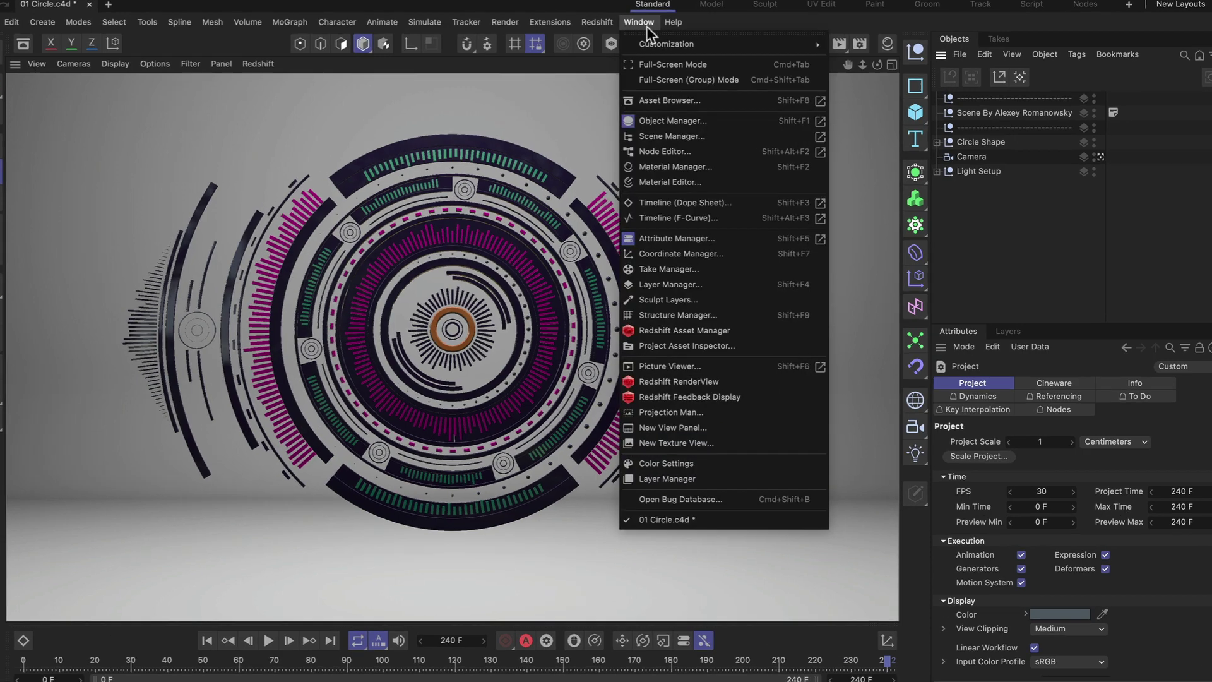
mouse_move(653, 41)
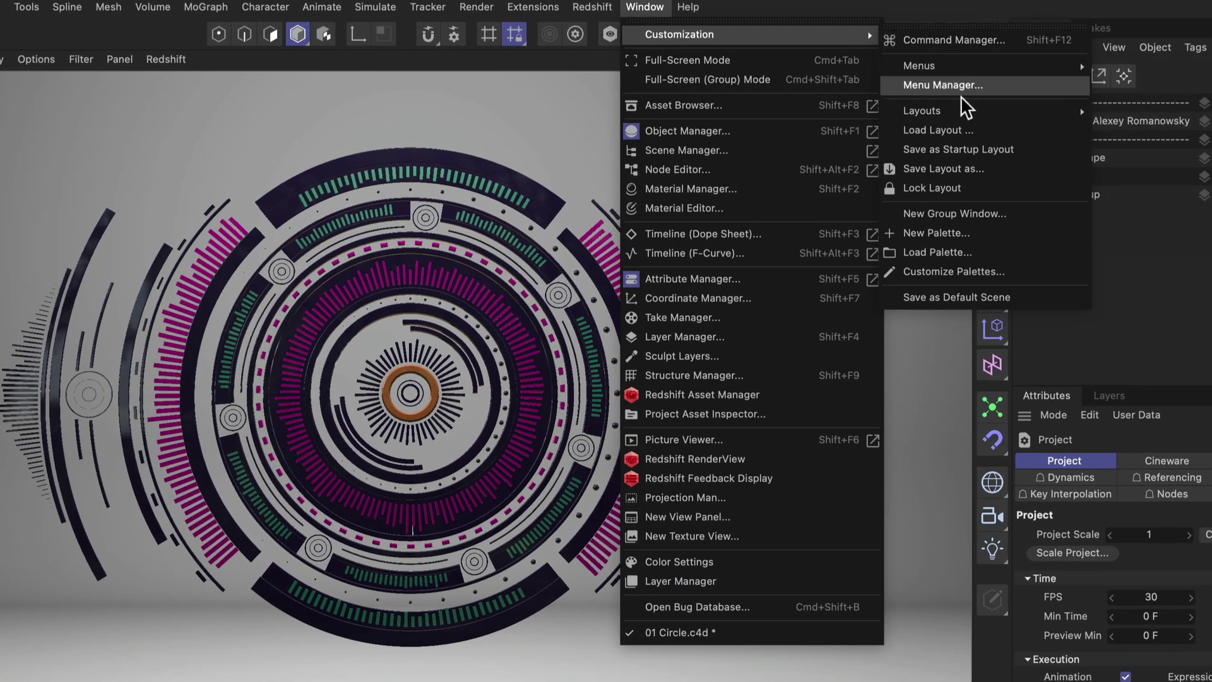